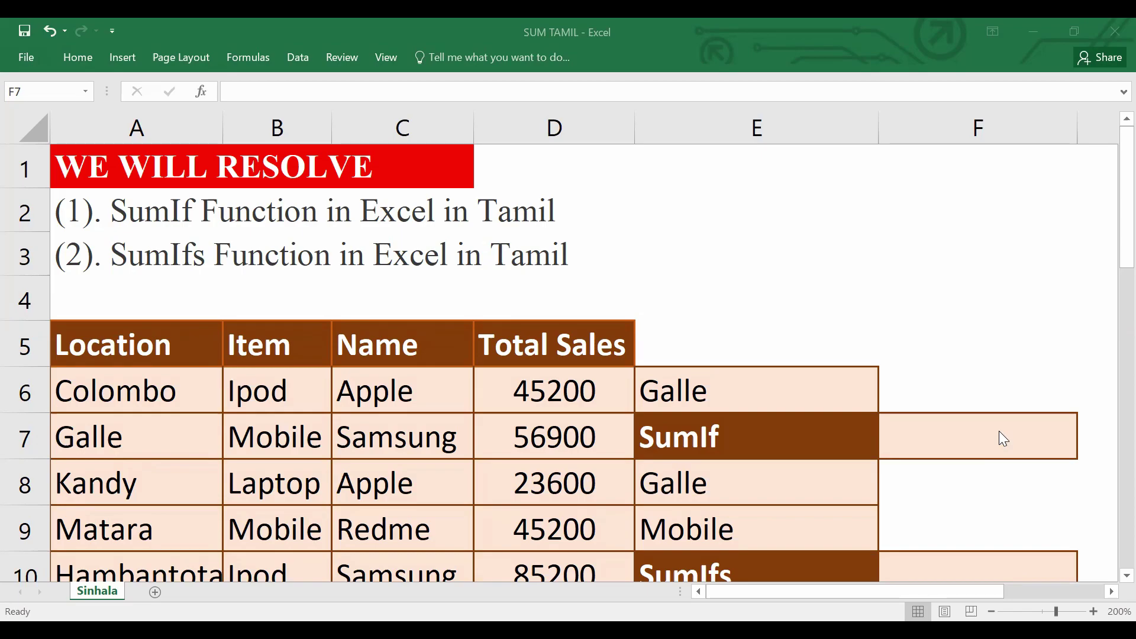
Step: Start a SUMIF formula in F7 with the location cells A6:A19 as the criteria range
click(998, 431)
text(=)
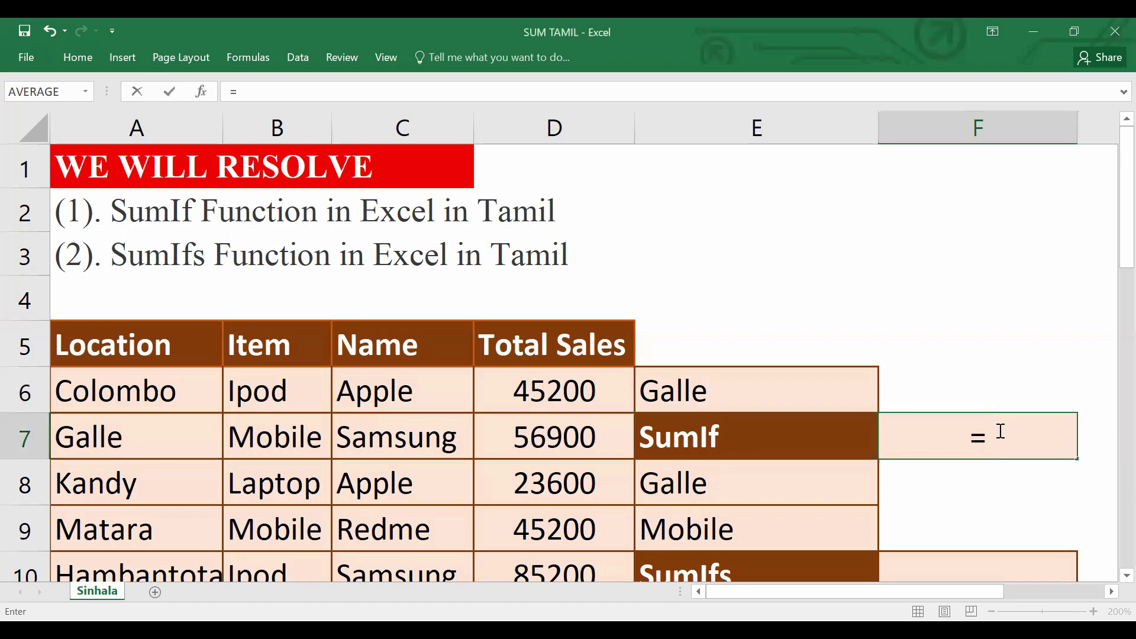
text(sumif)
key(Tab)
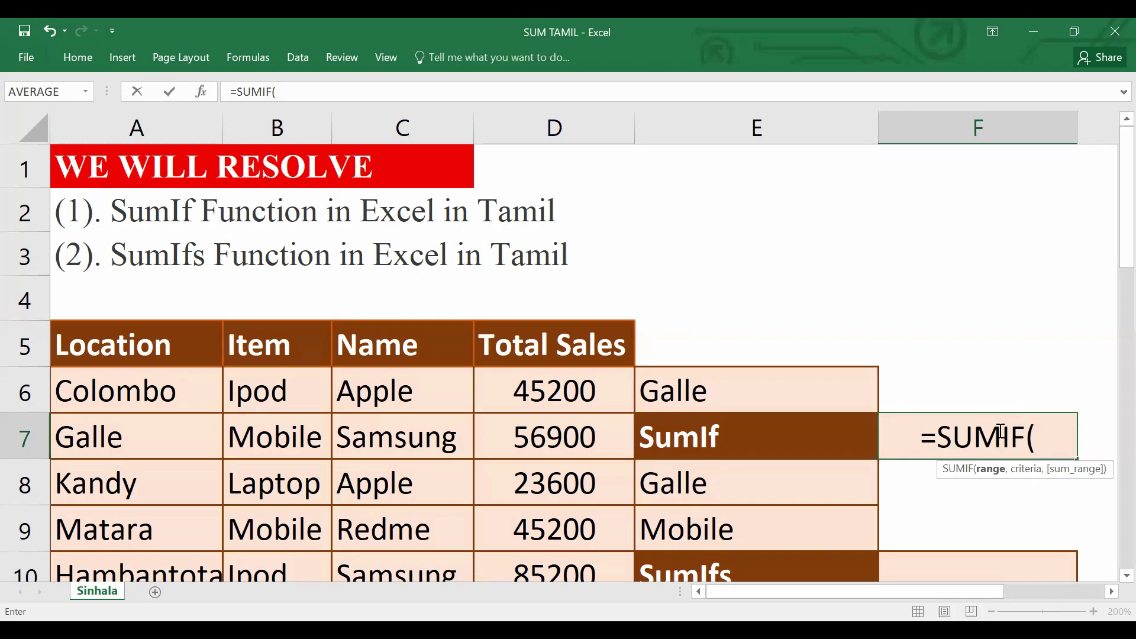
click(119, 397)
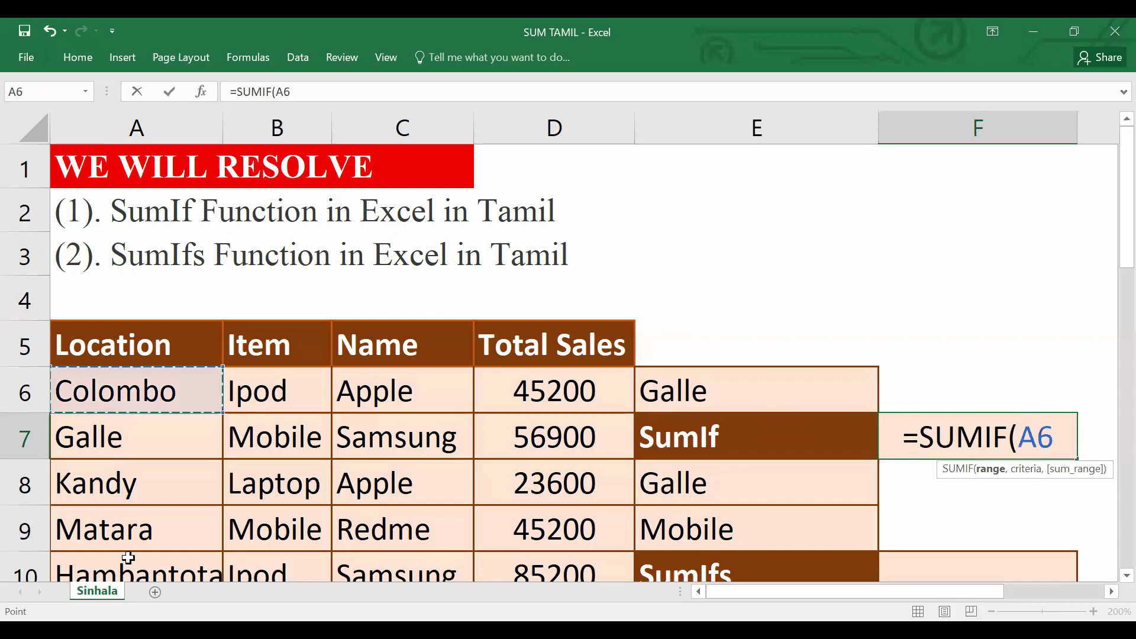
drag(128, 558, 173, 582)
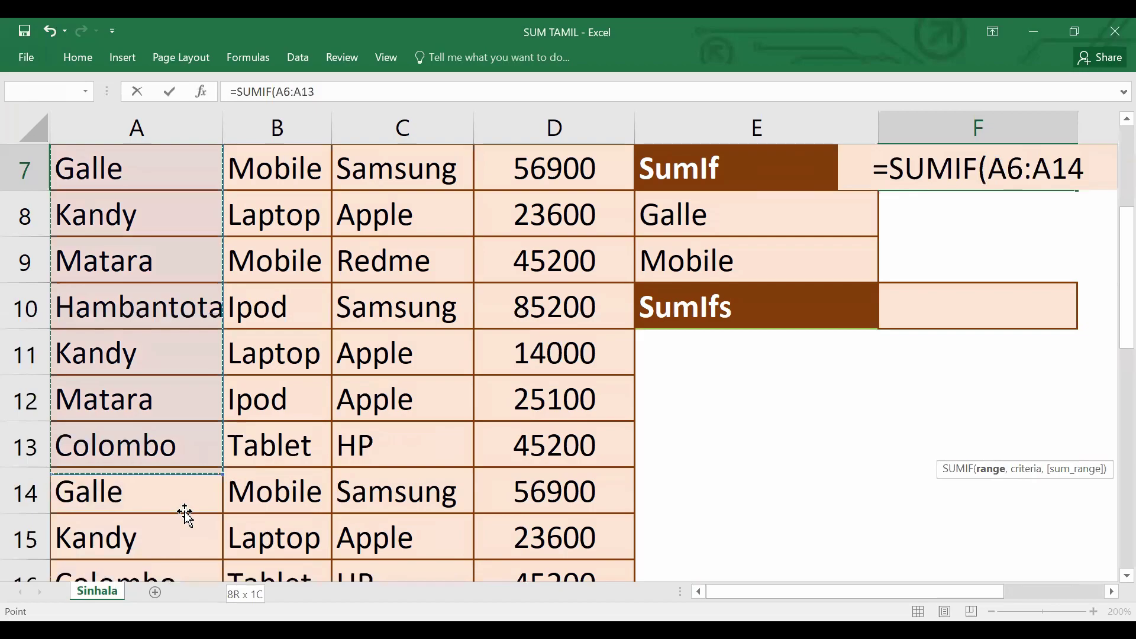
key(ctrl+shift+Down)
text(,)
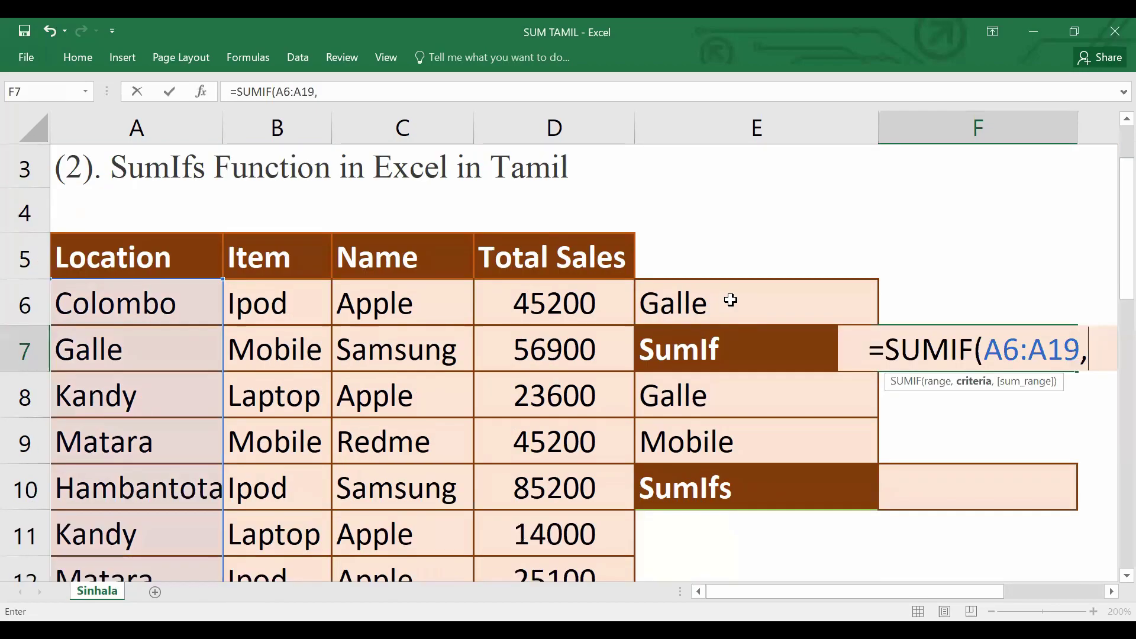
Step: Complete the SUMIF formula with E6 as the criteria and D6:D19 as the sum range
click(731, 300)
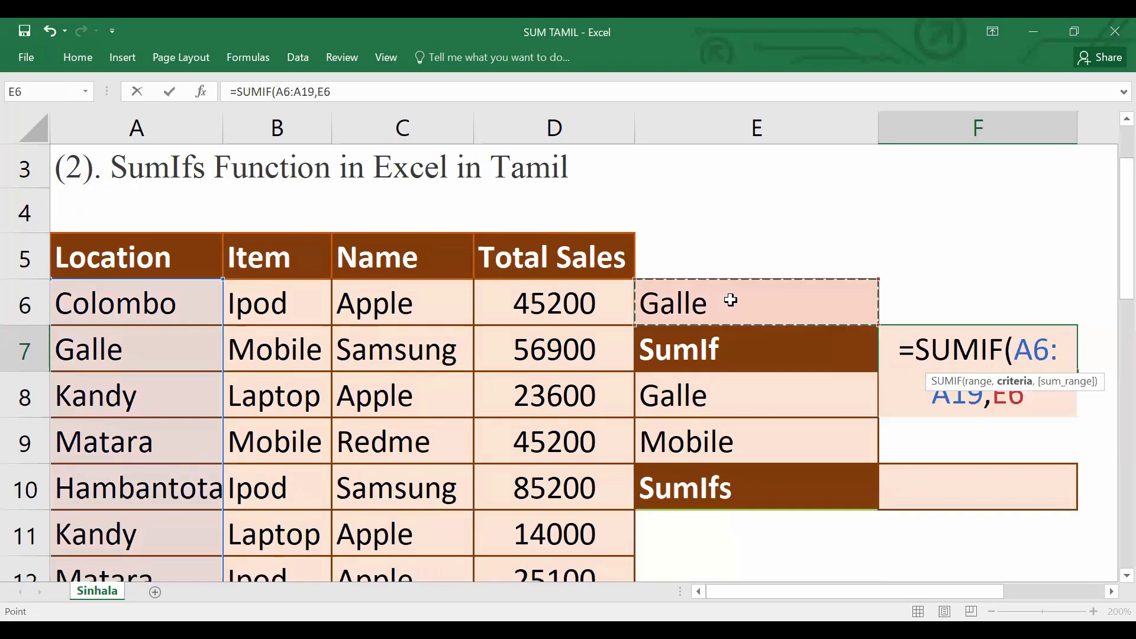
text(,)
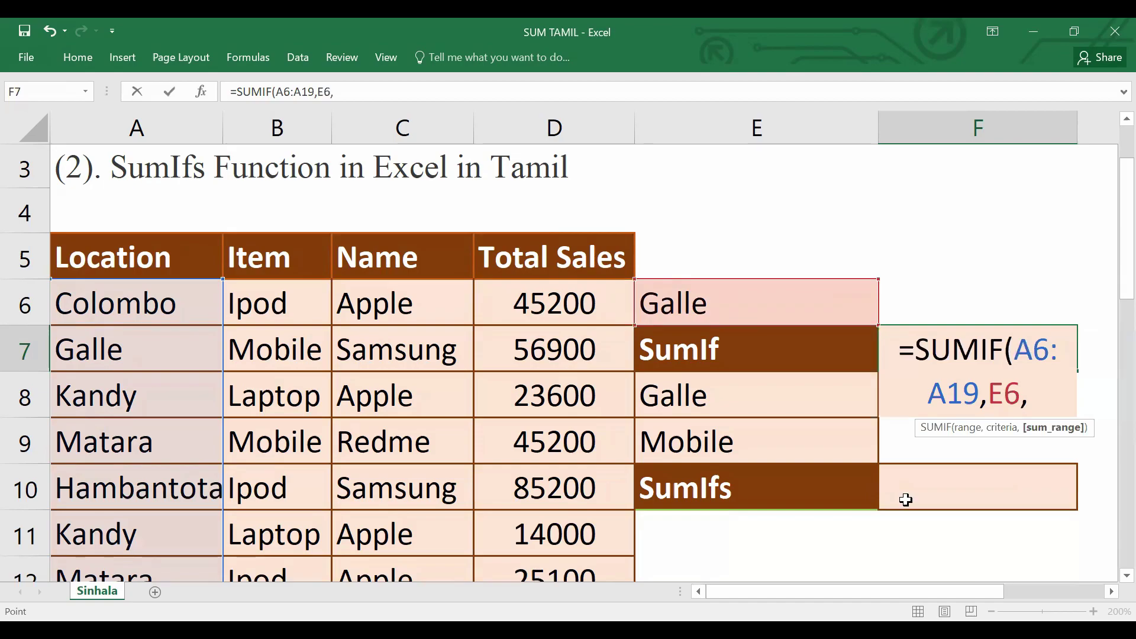
key(Left)
key(Left)
key(Up)
key(ctrl+shift+Down)
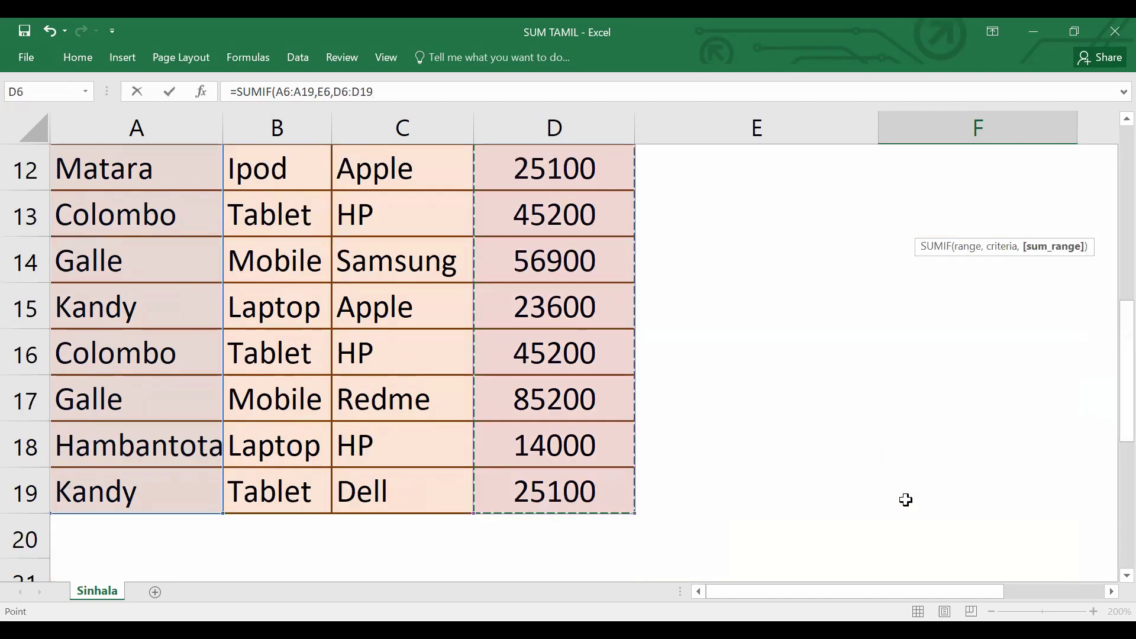
text())
key(Return)
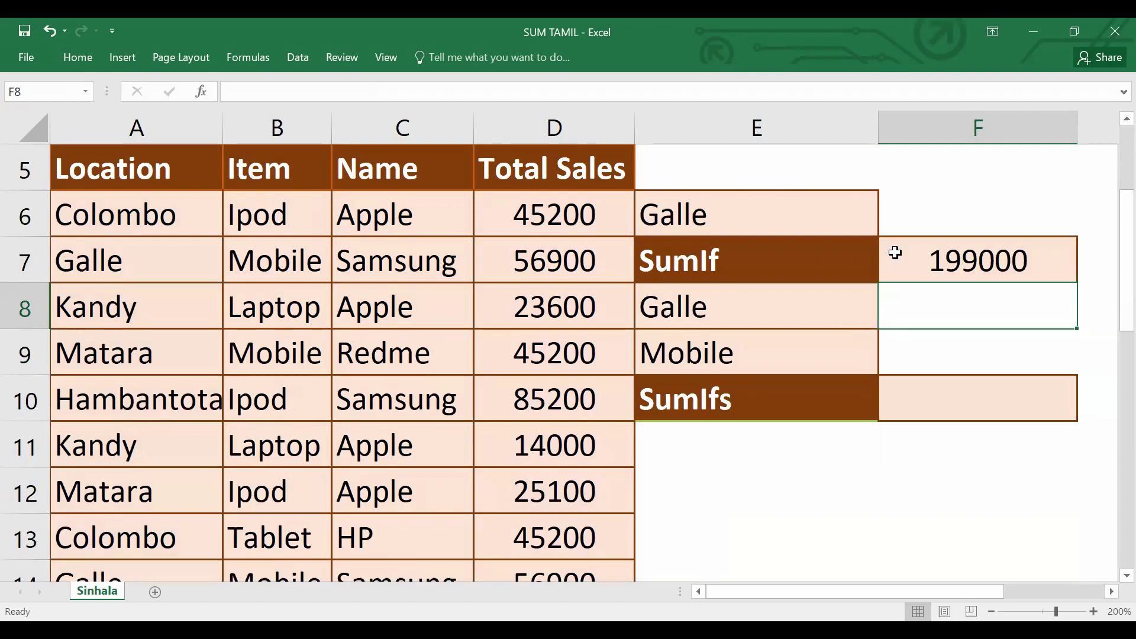
Step: Change the SUMIF criteria location in E6 to Colombo
click(715, 209)
double_click(715, 209)
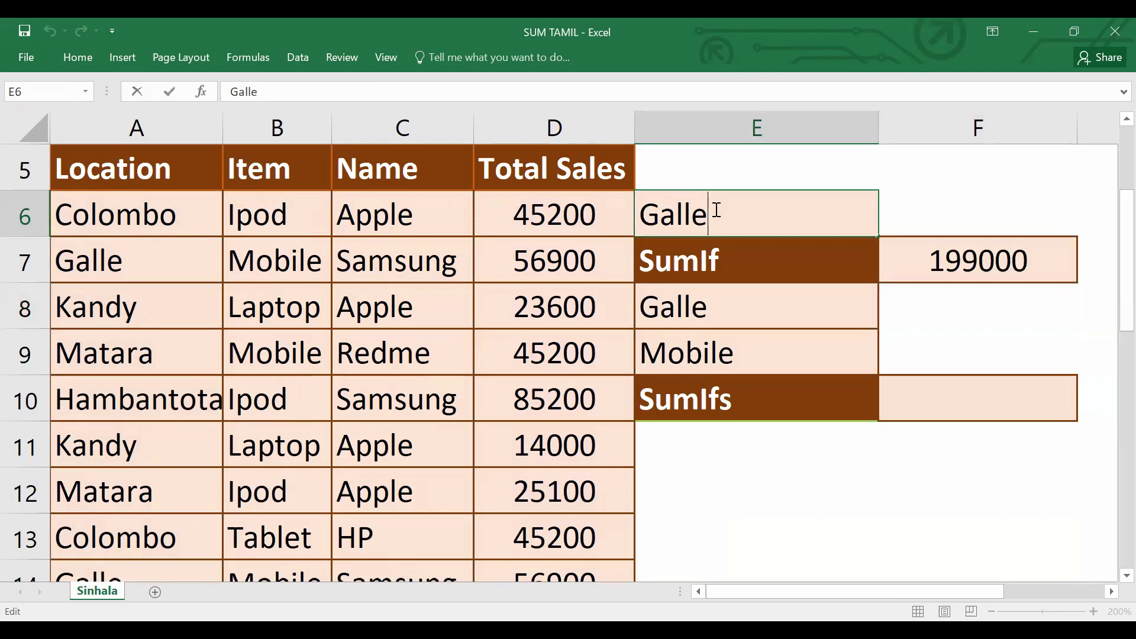
key(BackSpace)
key(BackSpace)
key(BackSpace)
key(BackSpace)
key(BackSpace)
text(COL)
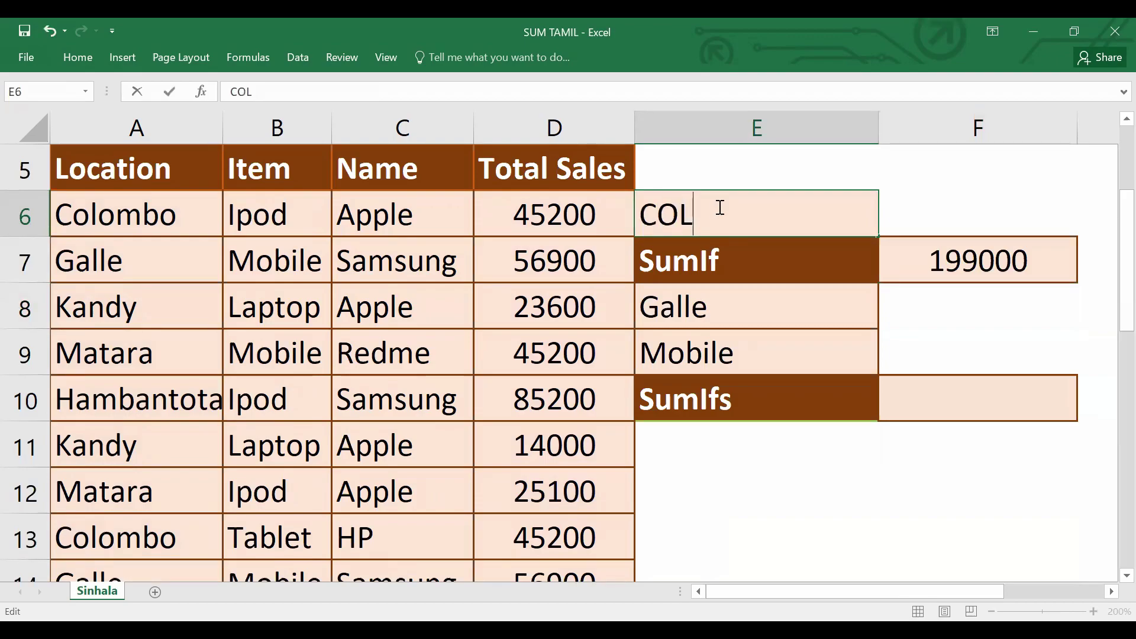
key(BackSpace)
key(BackSpace)
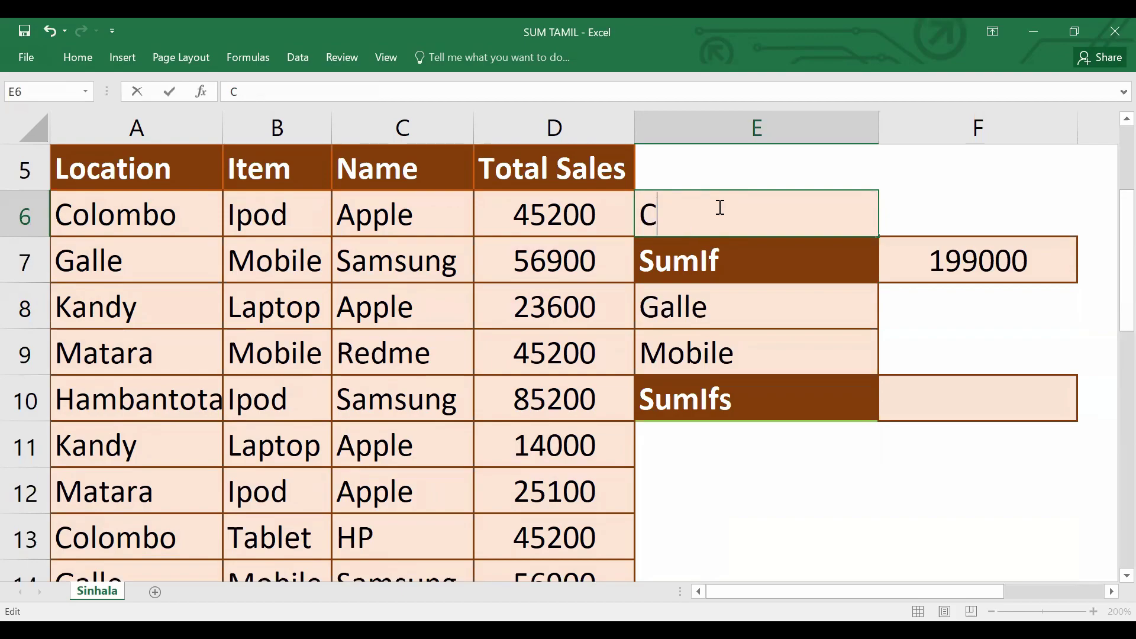
text(olombo)
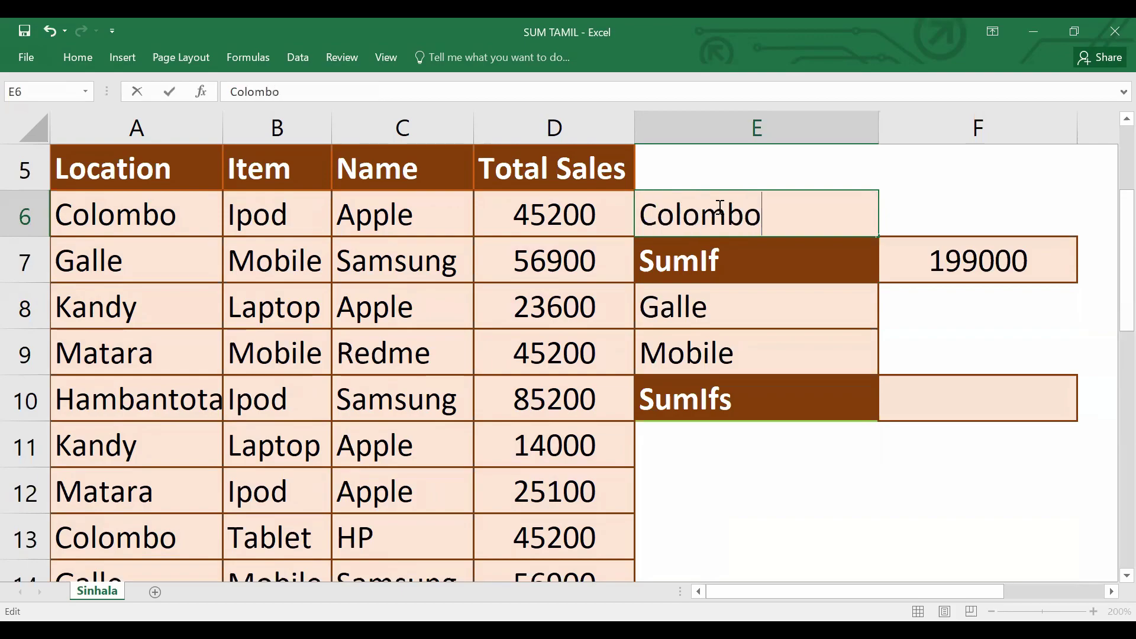
key(Return)
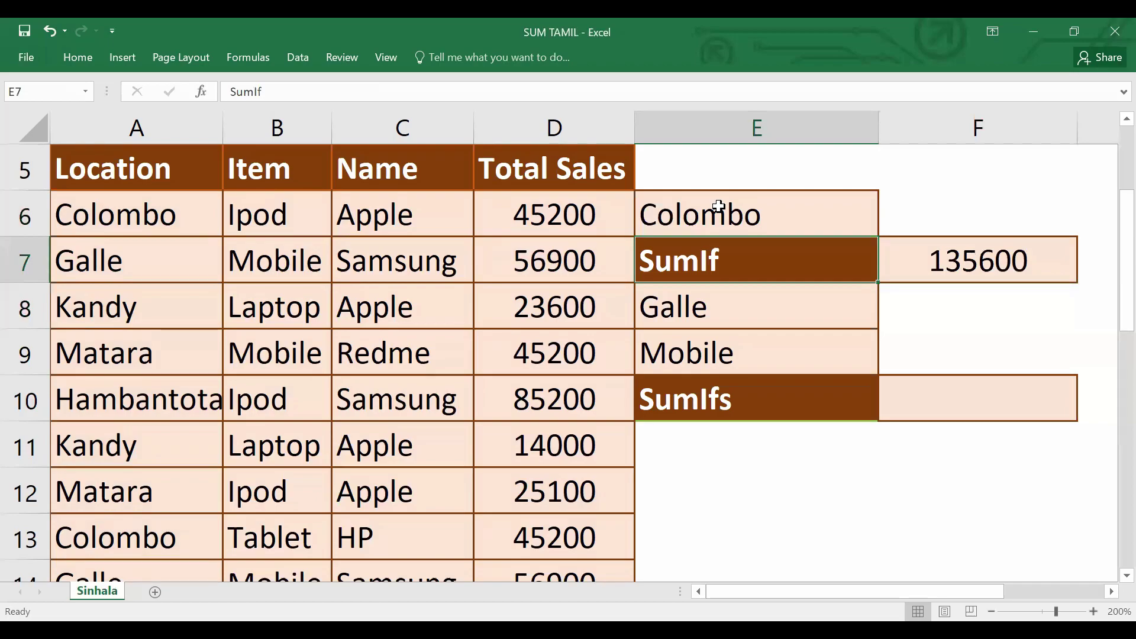
Step: Enter a manual check formula in F6 that adds the three Colombo sales, =D6+D13+D16
click(918, 230)
text(=)
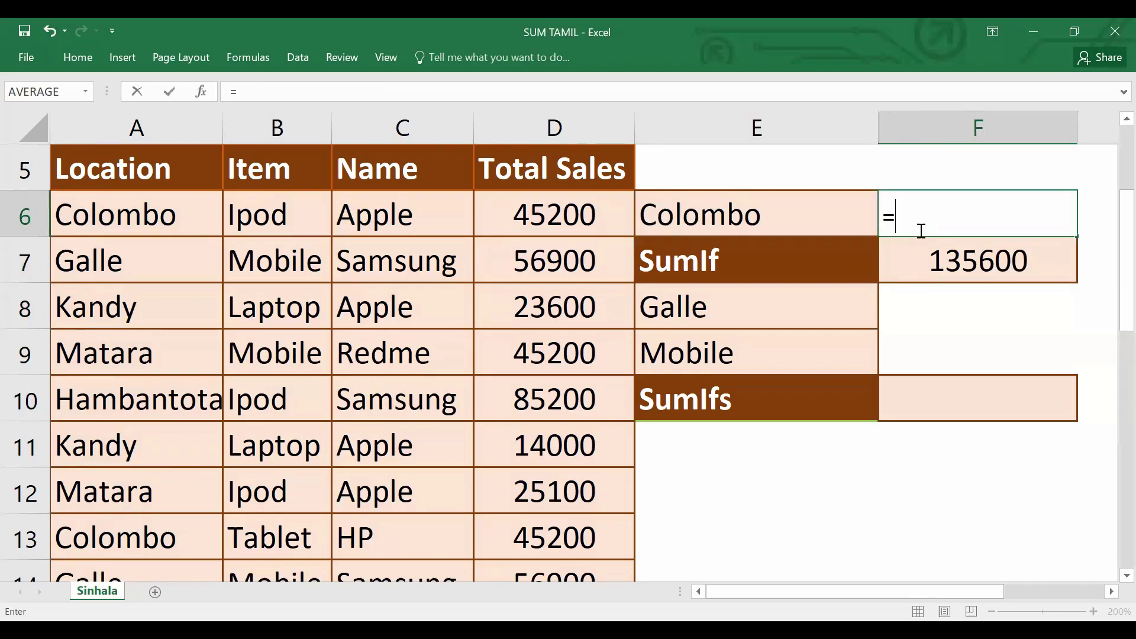
click(595, 221)
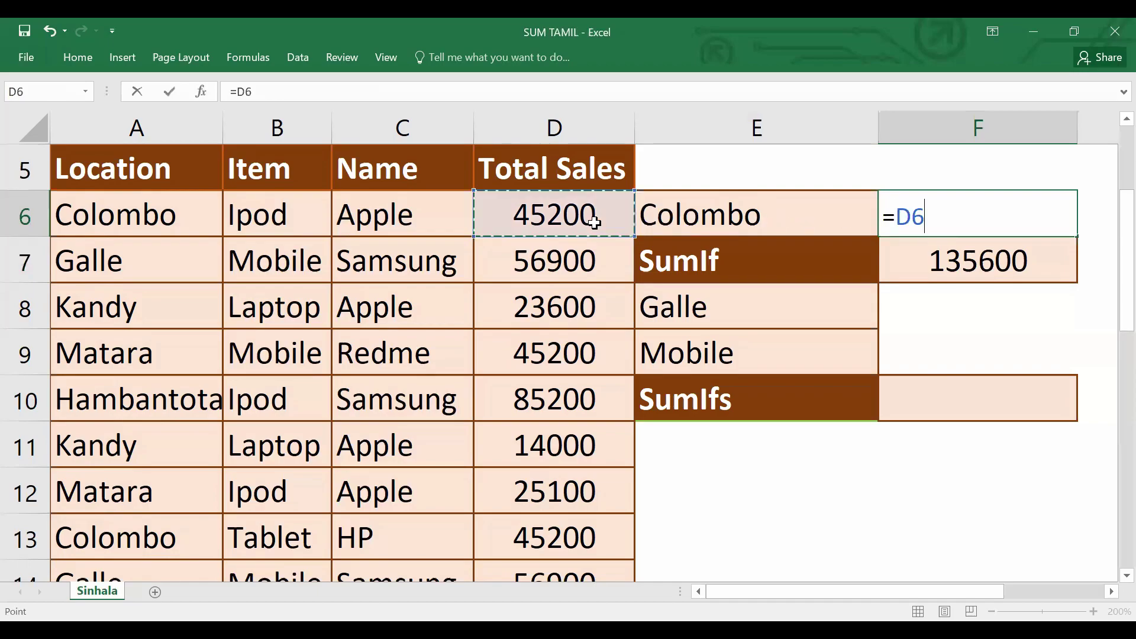
text(+)
click(585, 521)
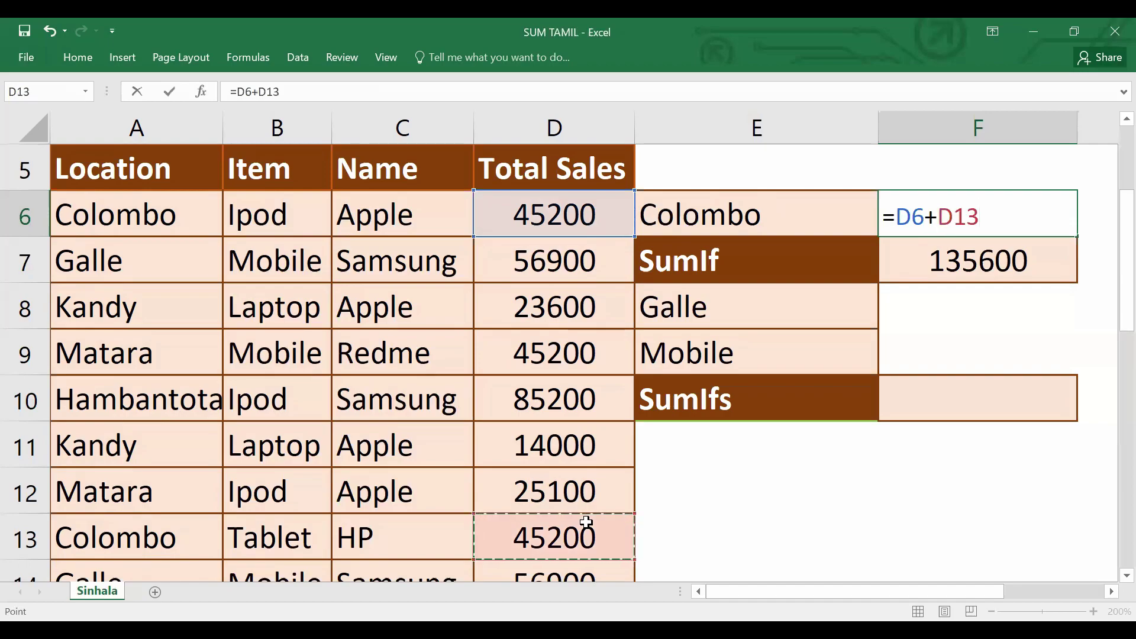
text(+)
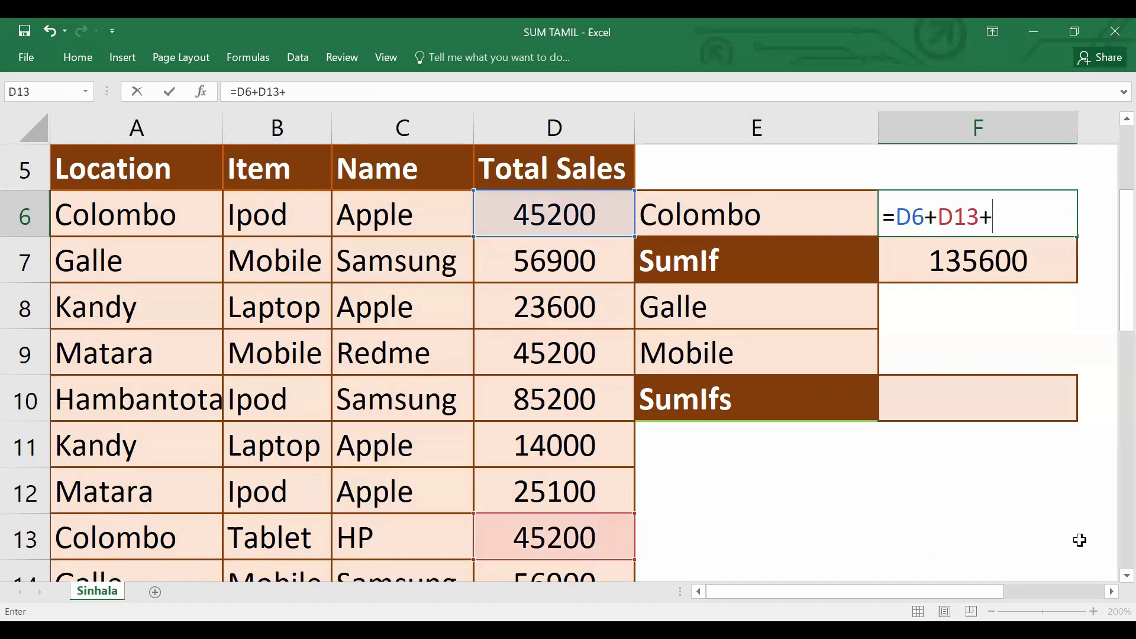
scroll(1111, 588, down, 2)
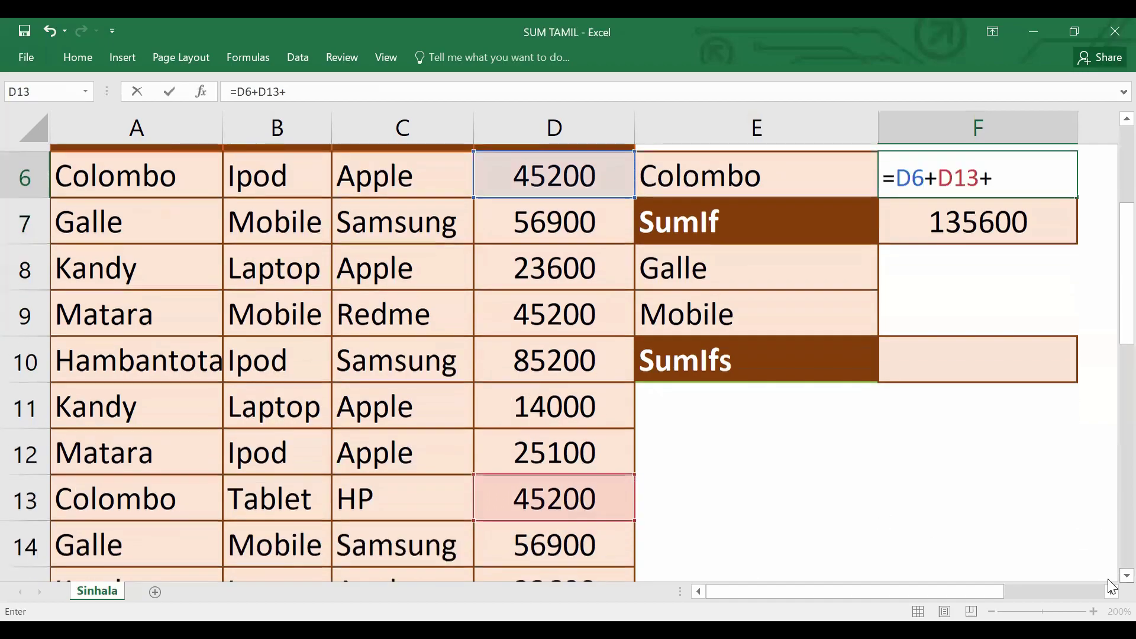
scroll(1111, 588, down, 1)
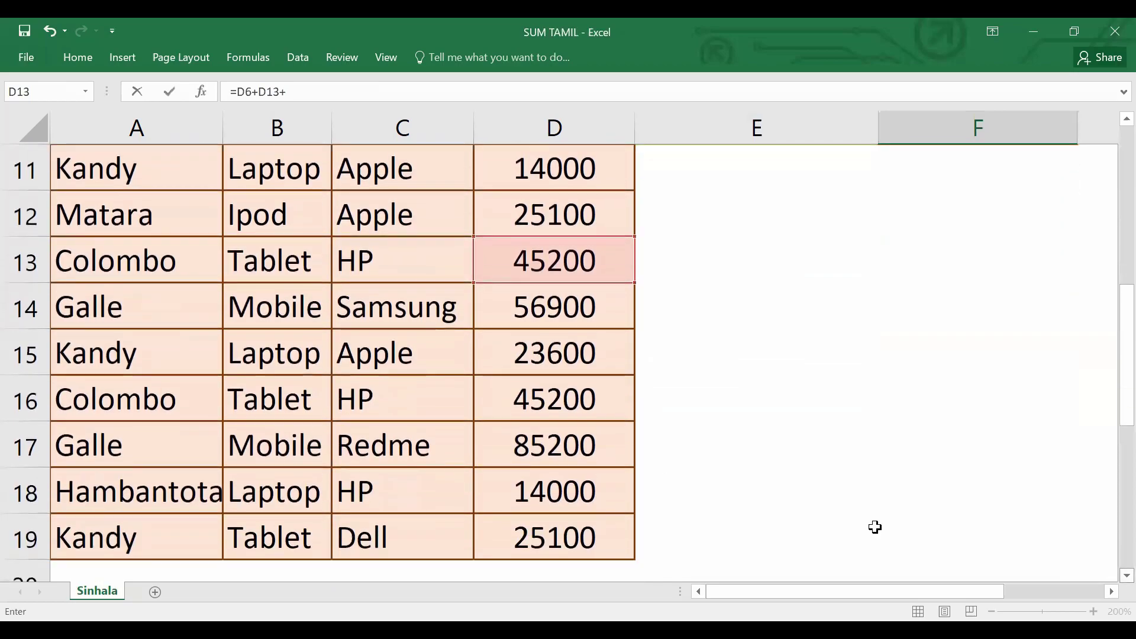
click(598, 398)
key(Return)
scroll(917, 301, up, 2)
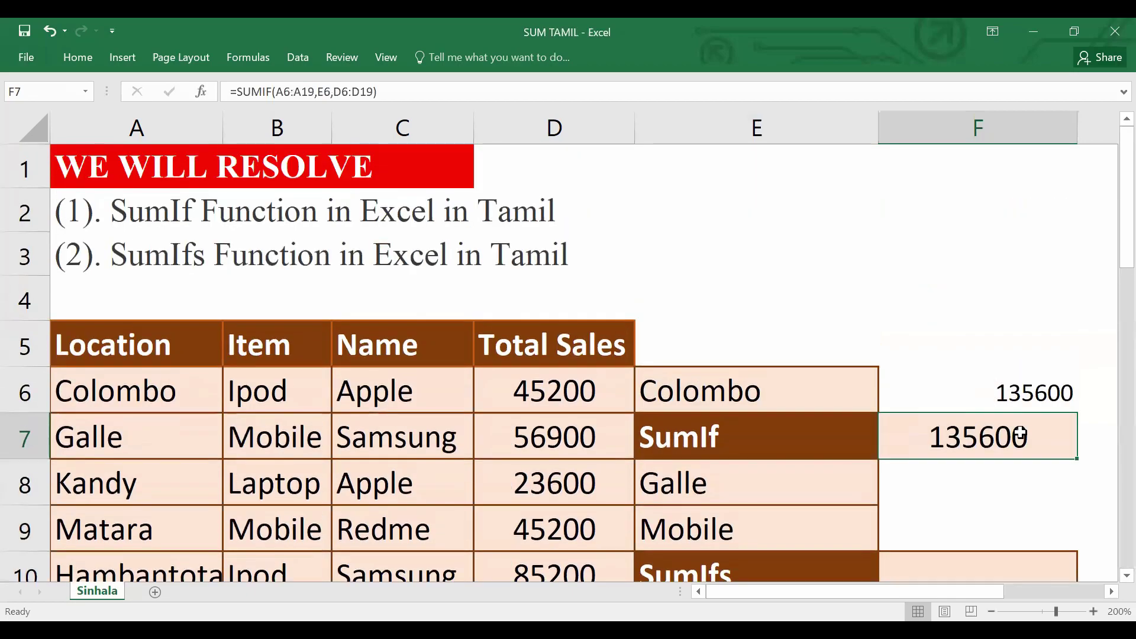
Step: Replace the SUMIF criteria location in E6 with Kandy
click(782, 399)
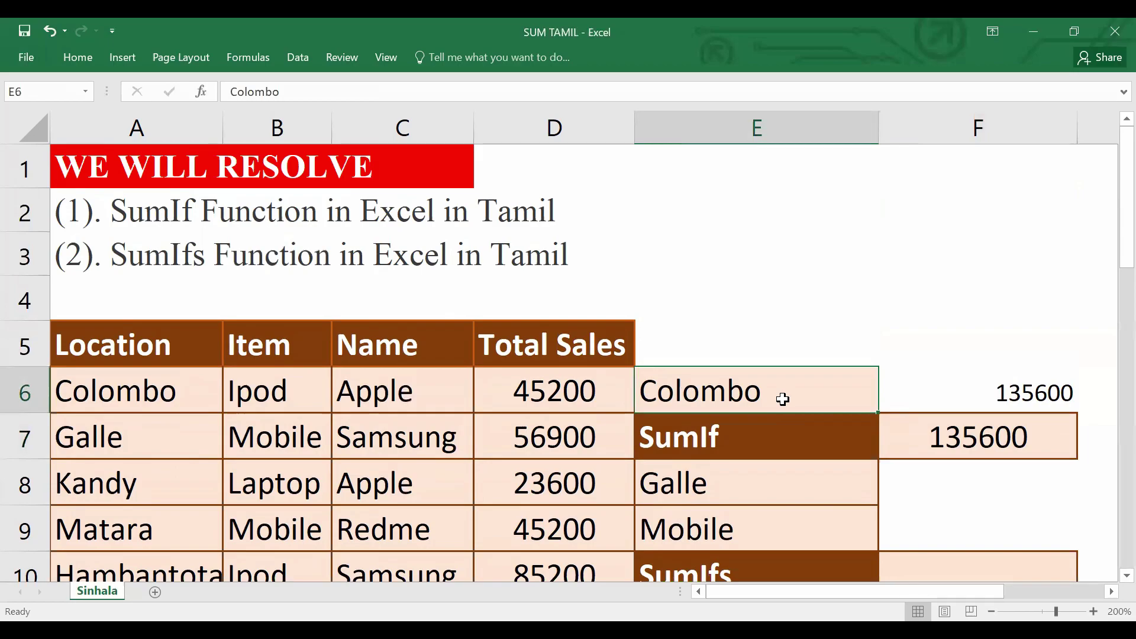
key(BackSpace)
text(Kandy)
key(Return)
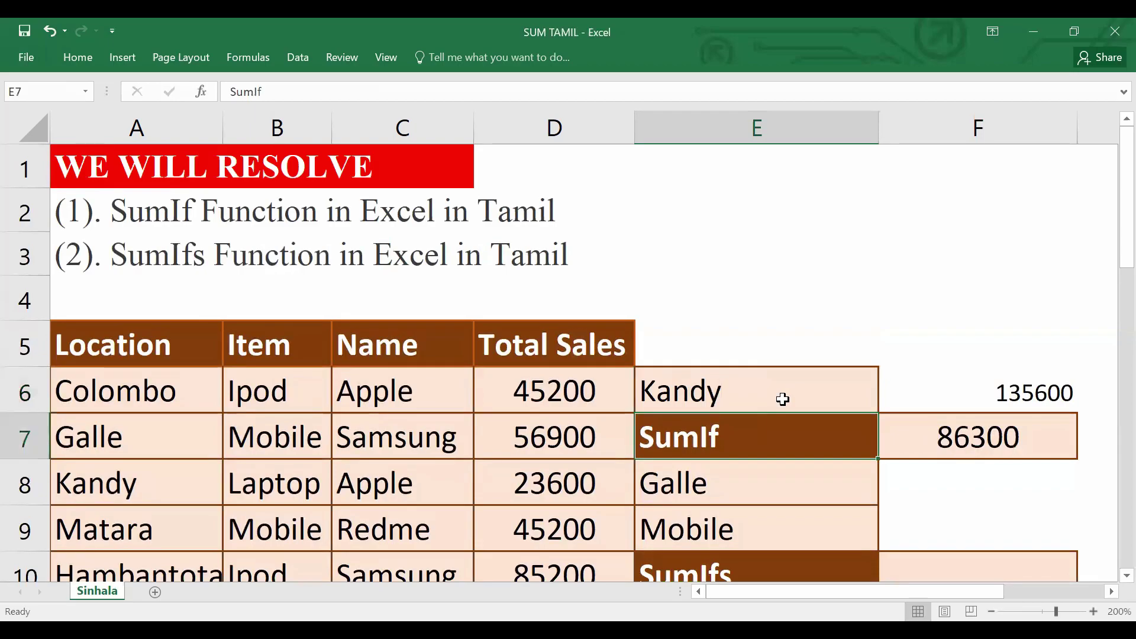
Step: Start a SUMIFS formula in F10 with the total sales cells D6:D19 as the sum range
scroll(972, 333, down, 1)
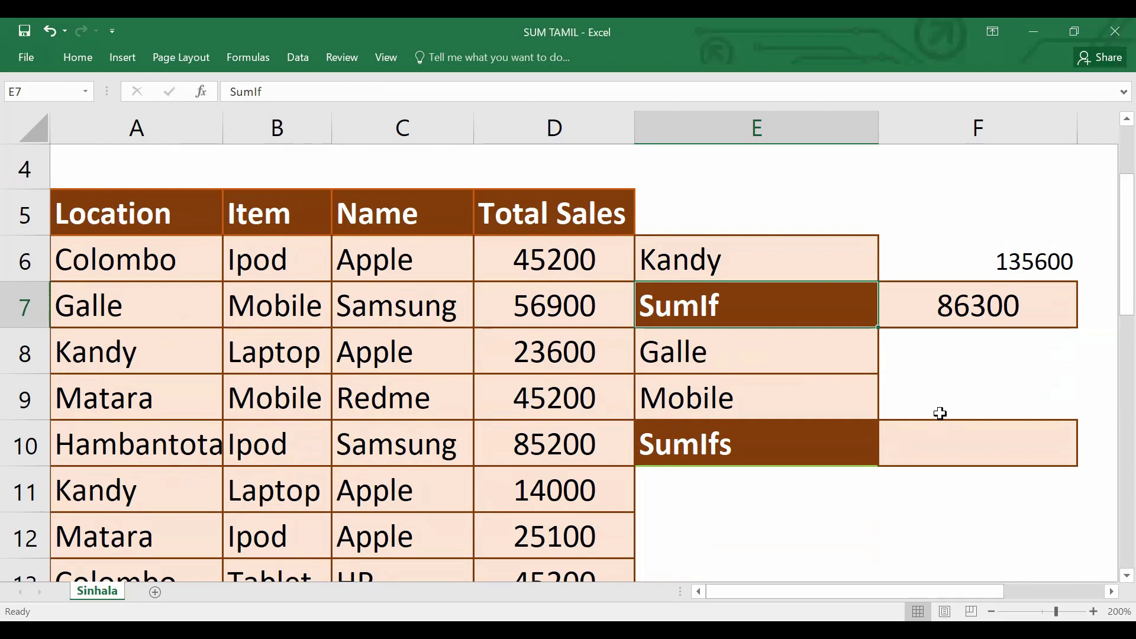
click(969, 451)
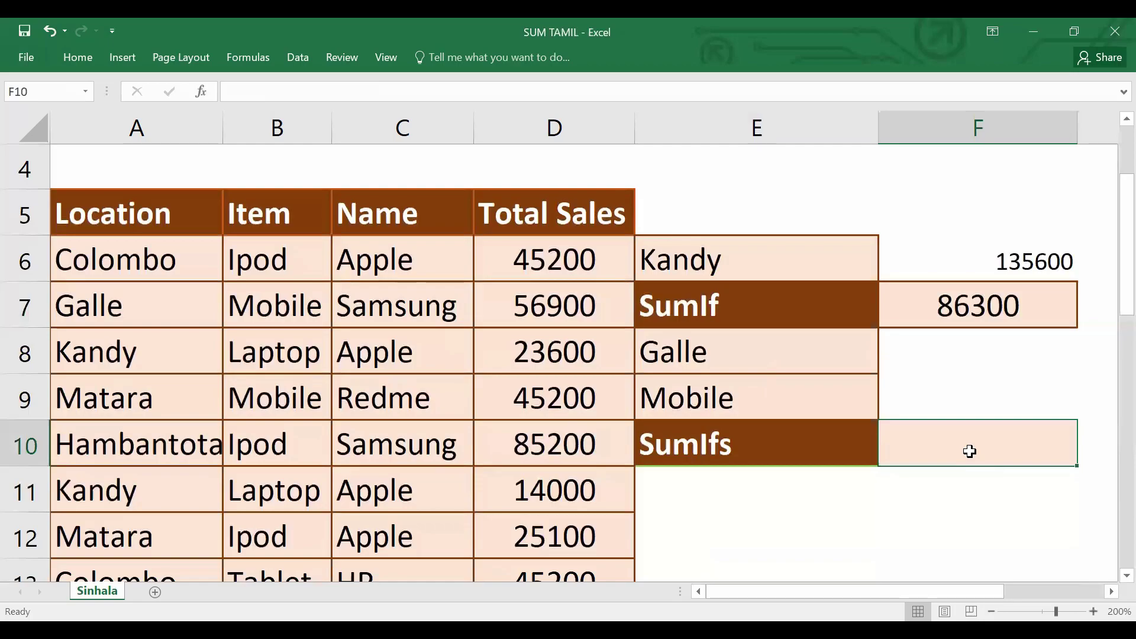
text(=)
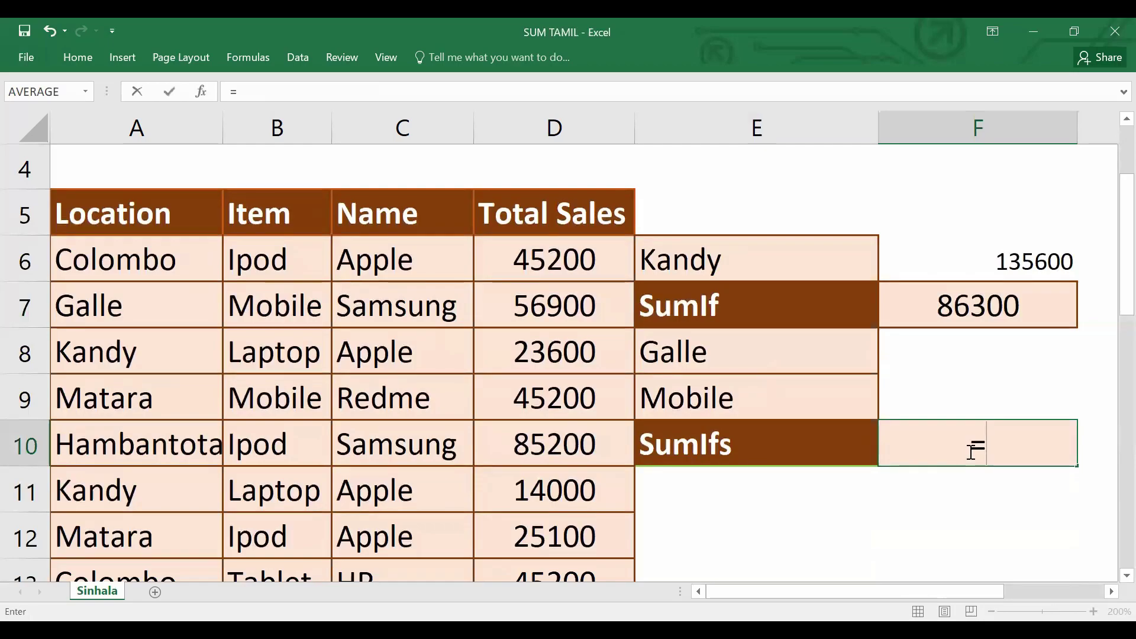
text(sumi)
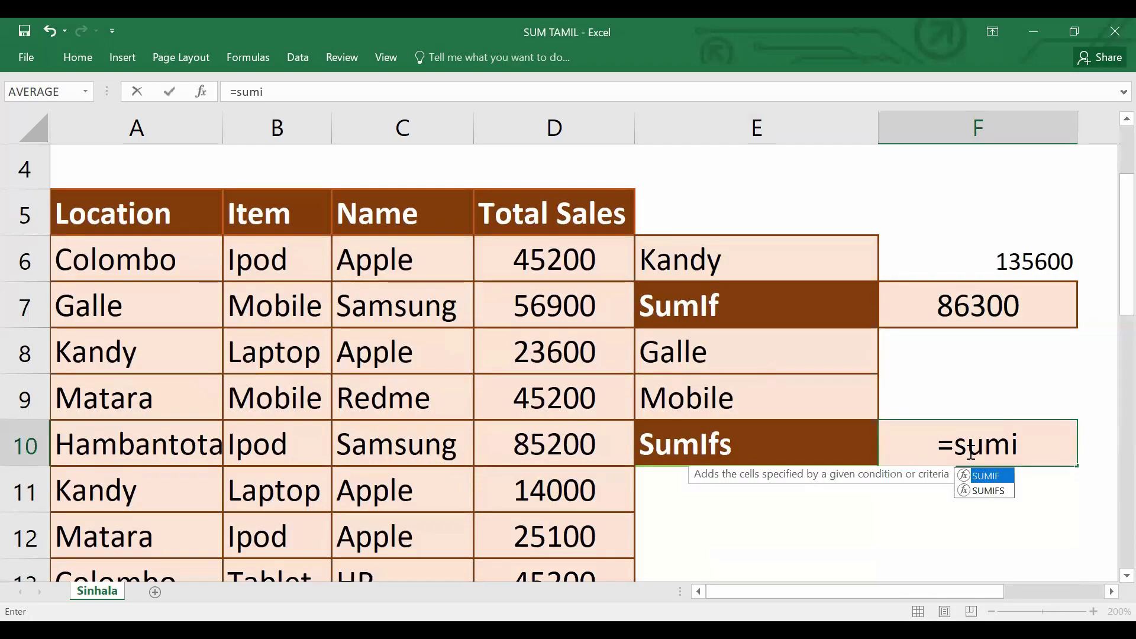
text(fs)
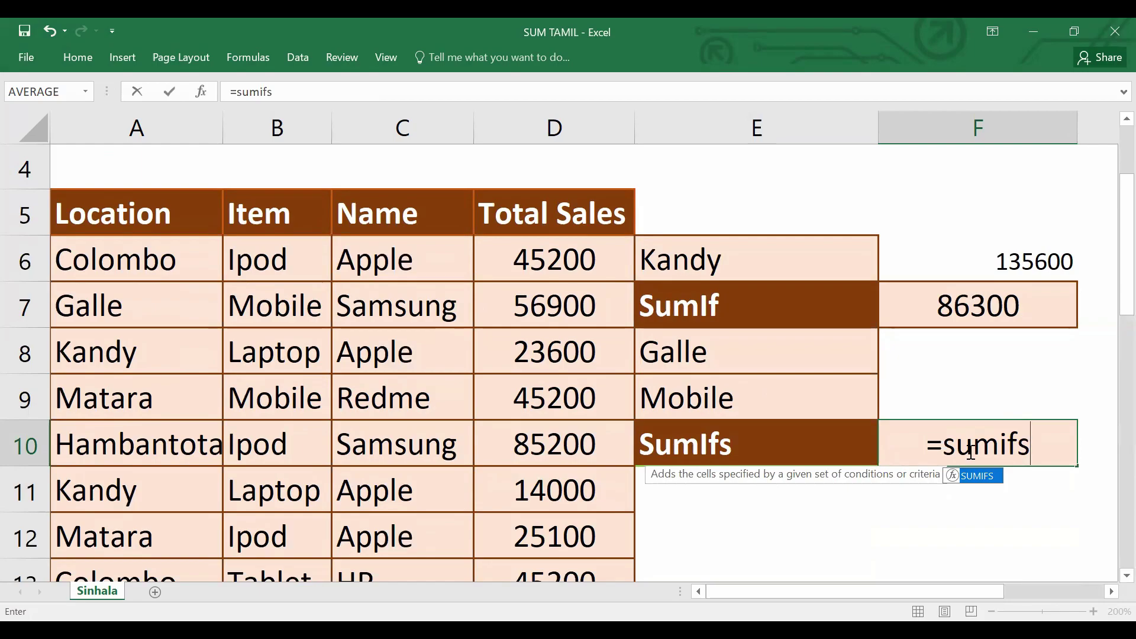
key(Tab)
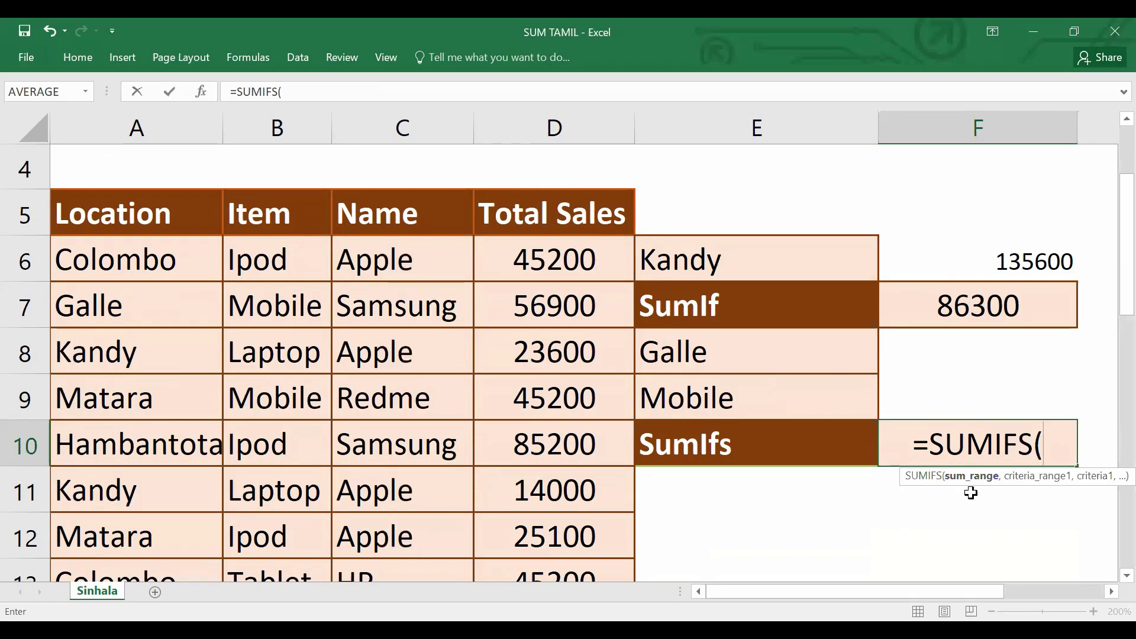
click(530, 275)
drag(530, 274, 592, 588)
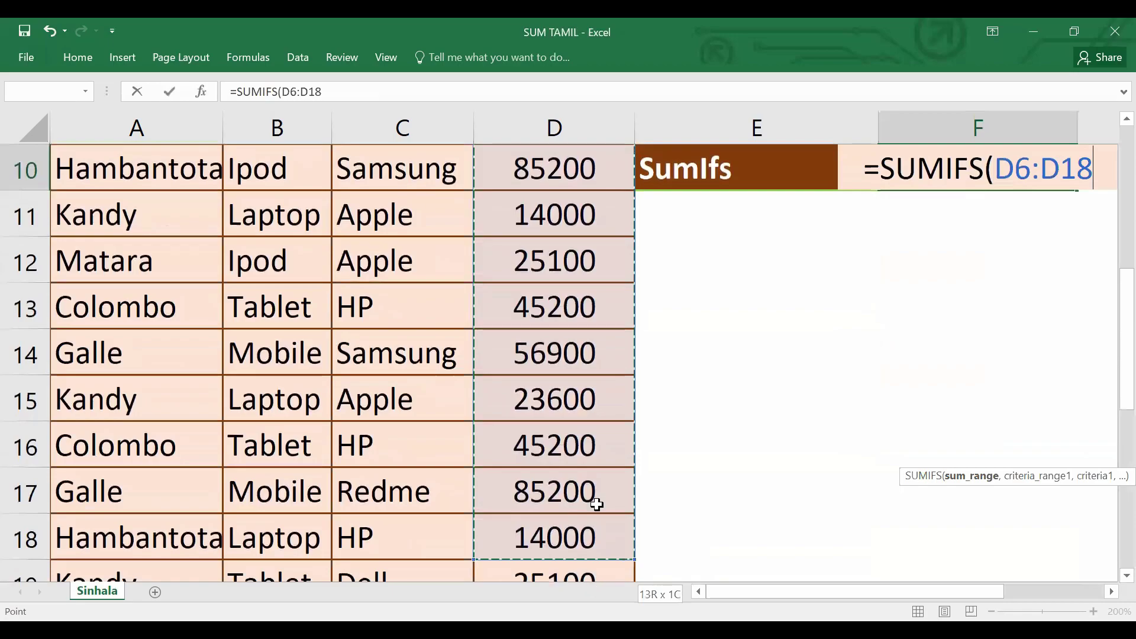
scroll(596, 504, down, 1)
text(,)
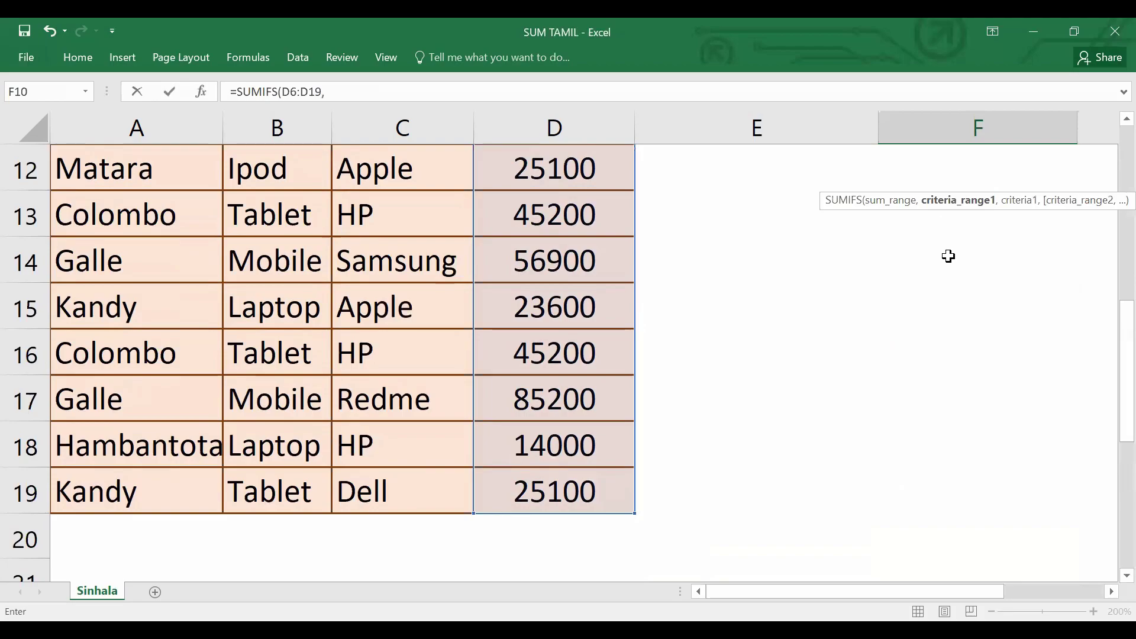
Step: Add the location cells A6:A19 as the first criteria range of the SUMIFS formula, with E8 as its criterion
scroll(945, 256, up, 2)
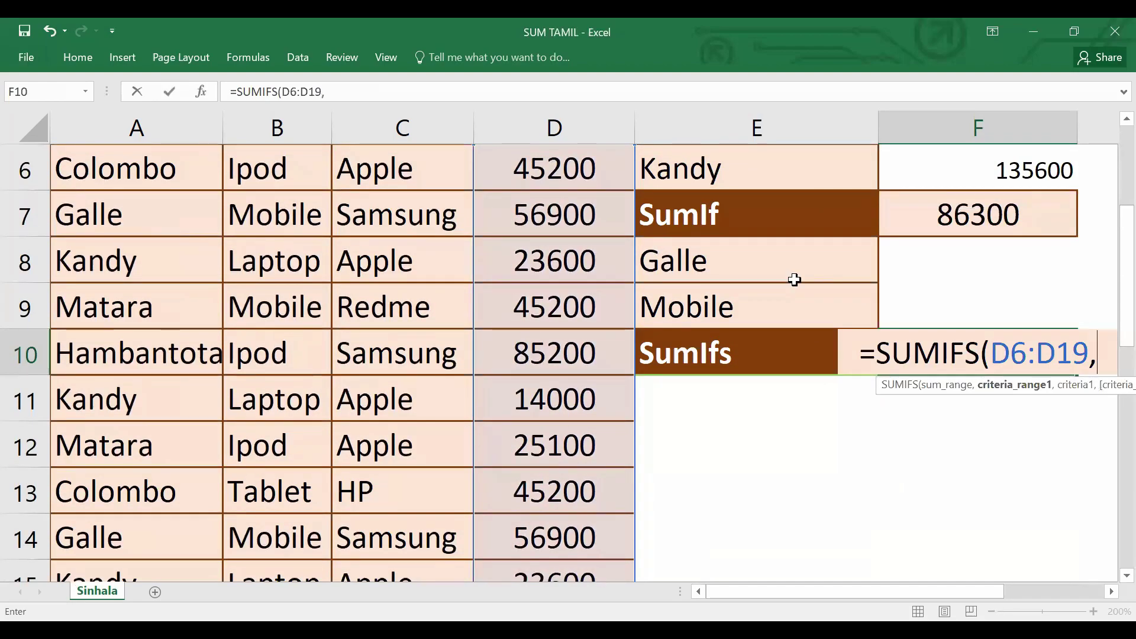
scroll(277, 249, up, 1)
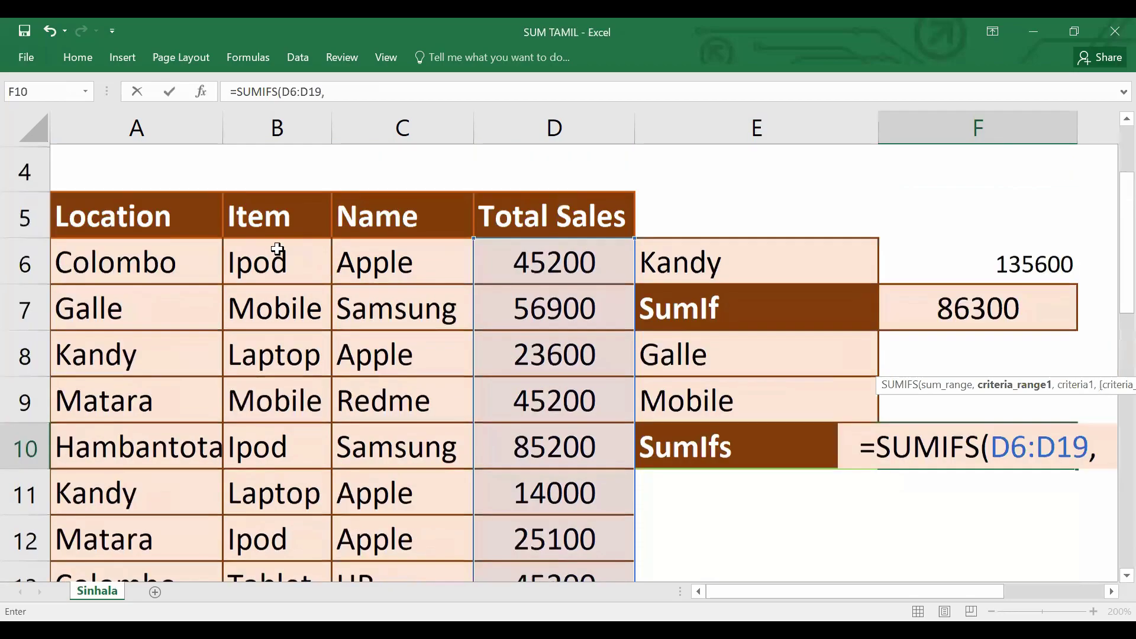
click(167, 296)
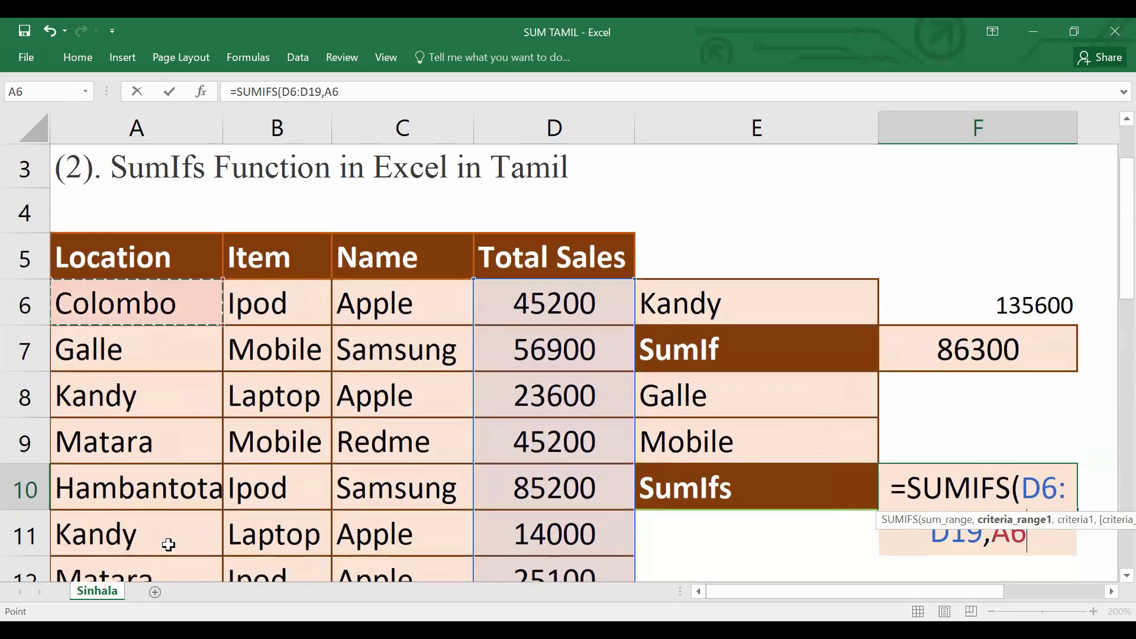
drag(168, 587, 182, 536)
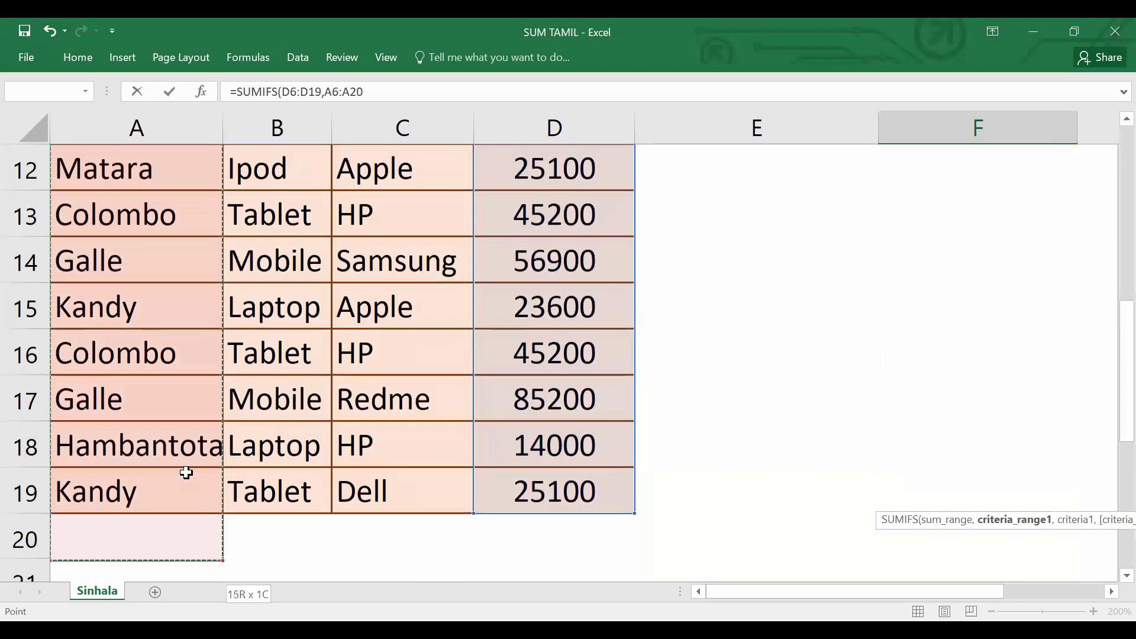
drag(186, 473, 185, 479)
text(,)
scroll(849, 367, up, 2)
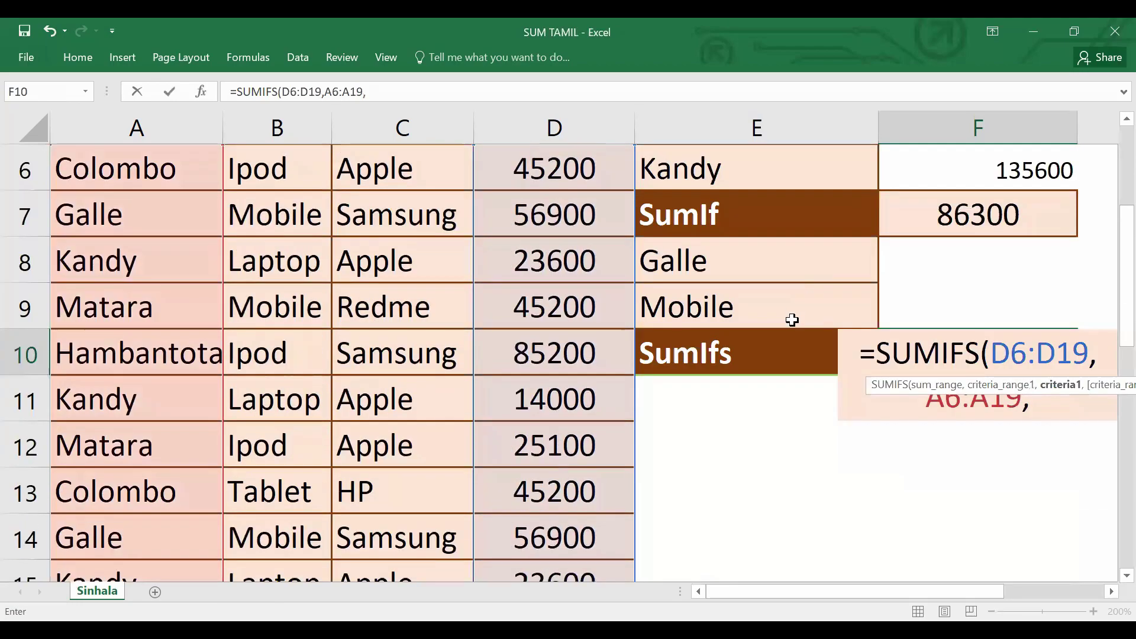
click(789, 258)
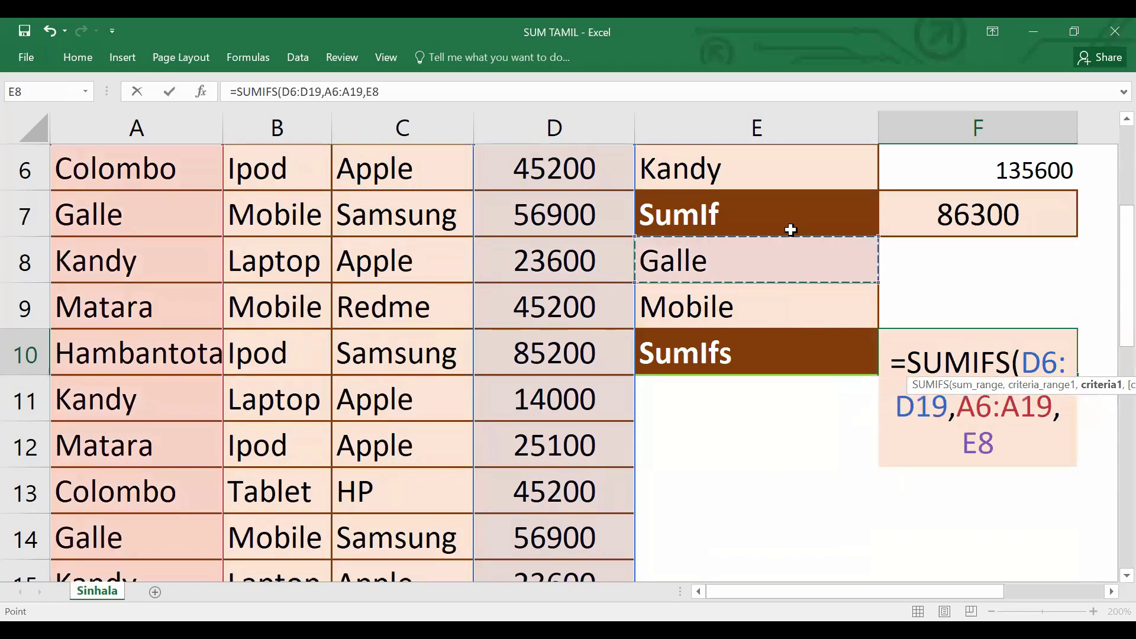
text(,)
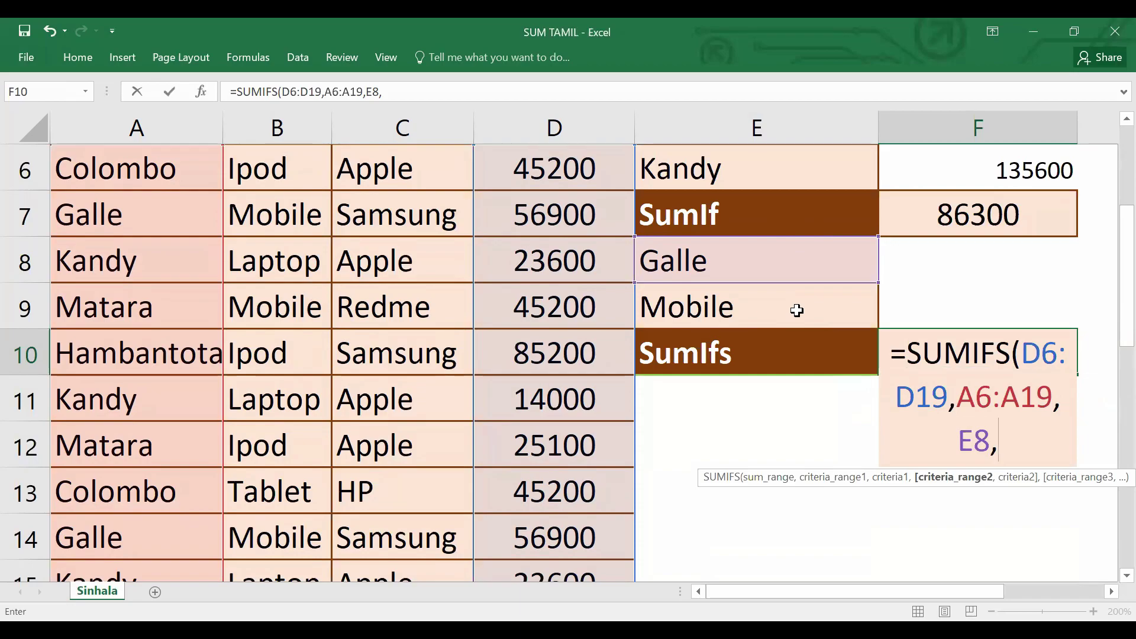
Step: Add the item cells B6:B19 as the second criteria range with criterion E9, and complete the SUMIFS formula in F10
scroll(796, 310, up, 1)
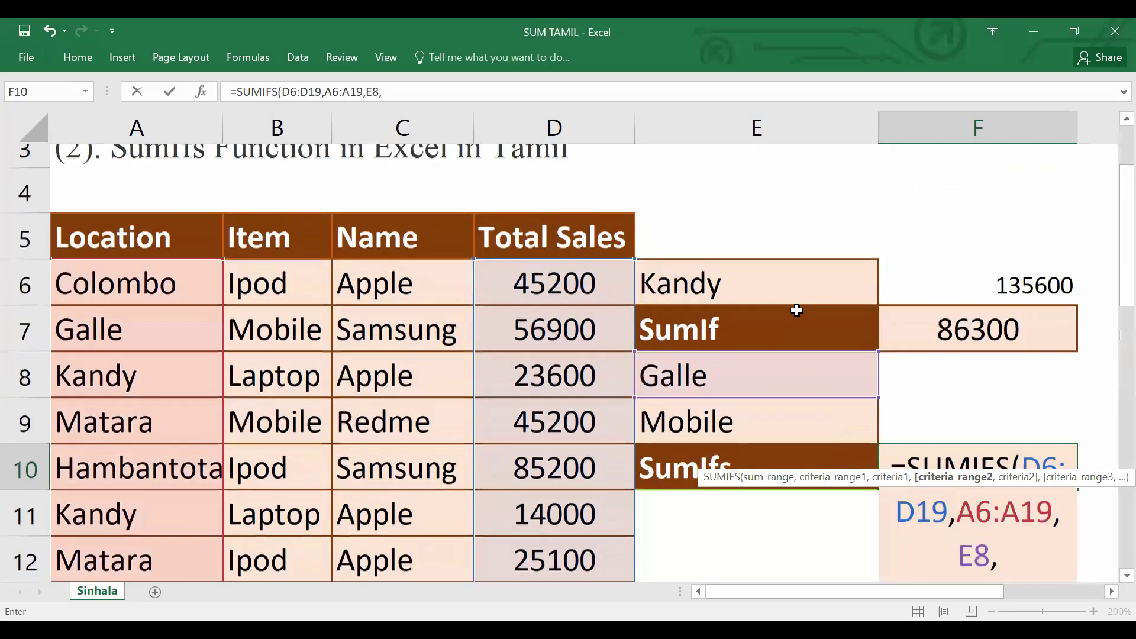
click(285, 298)
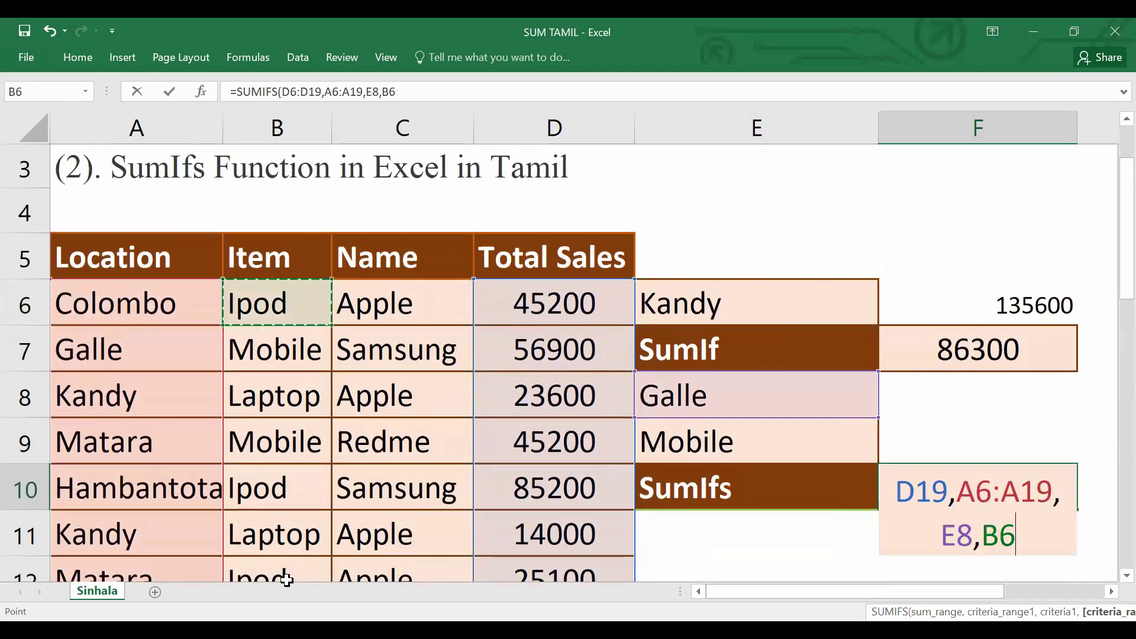
drag(318, 548, 308, 492)
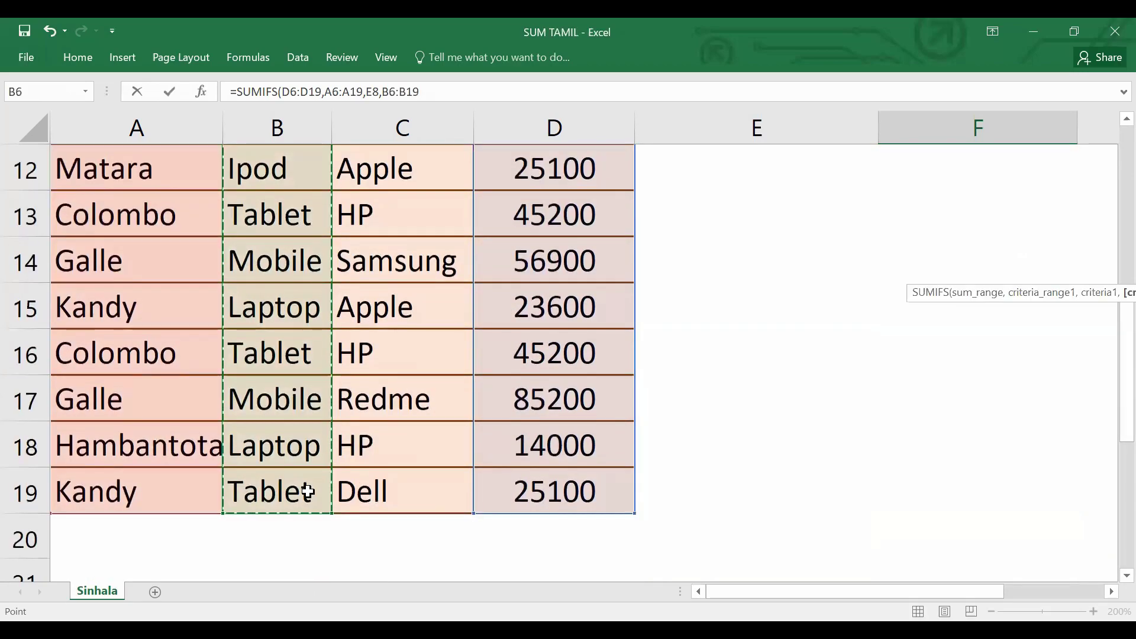
text(,)
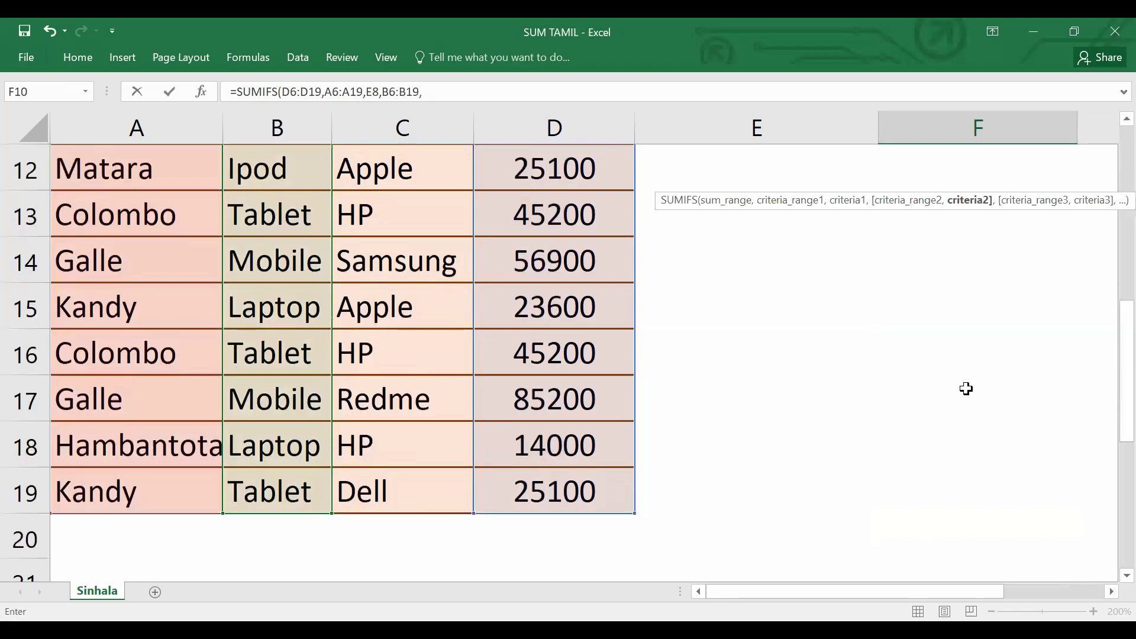
scroll(966, 388, up, 2)
click(818, 309)
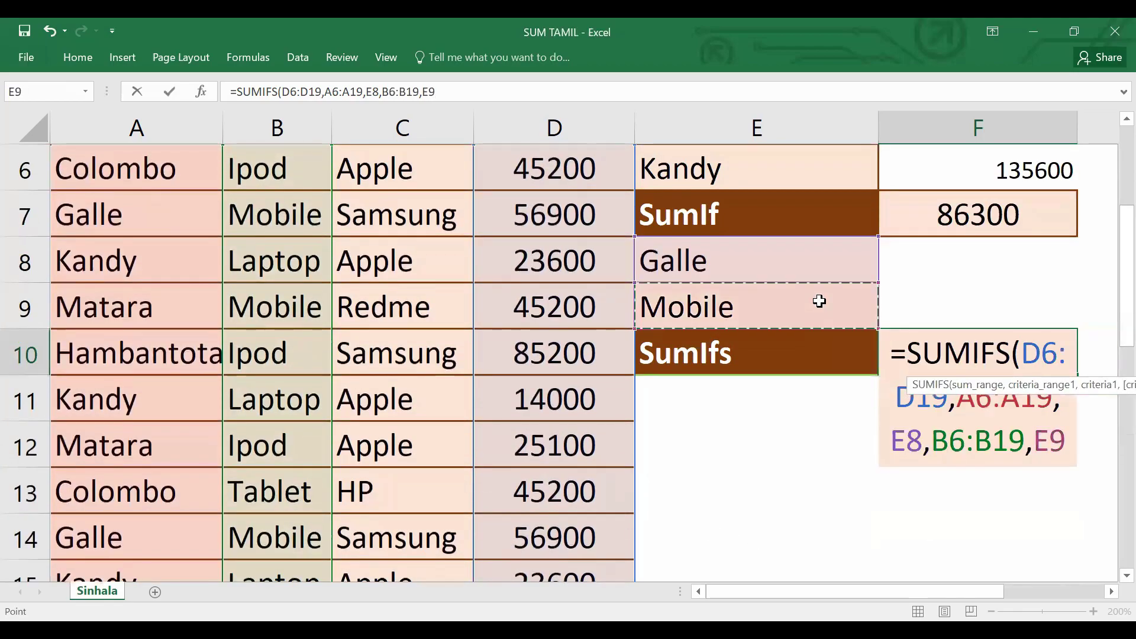
text())
key(Return)
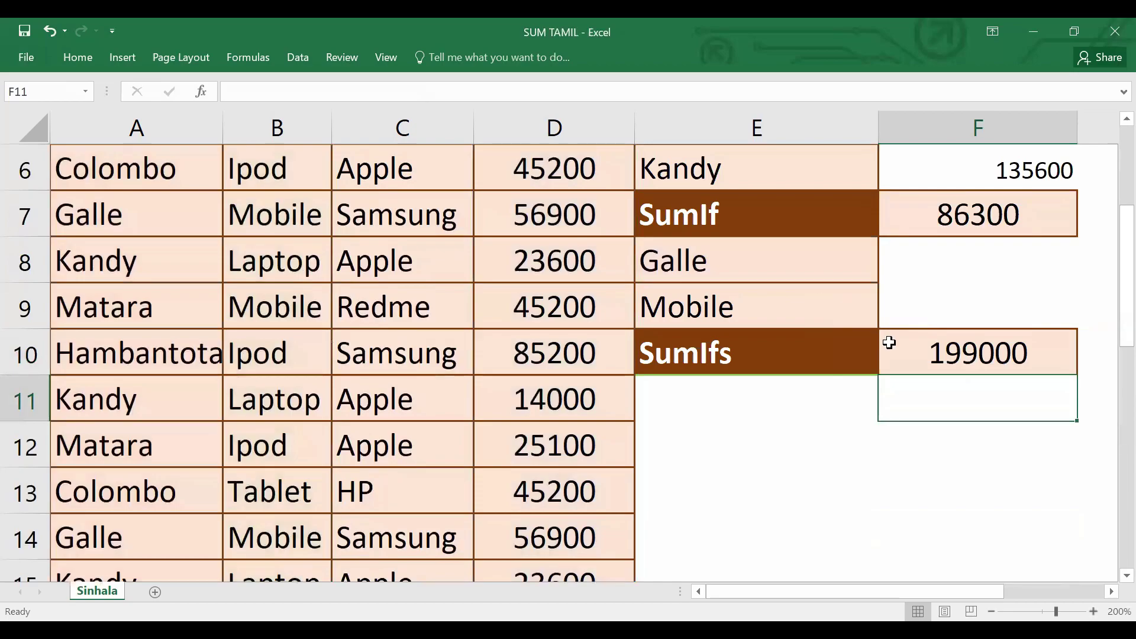
click(1024, 368)
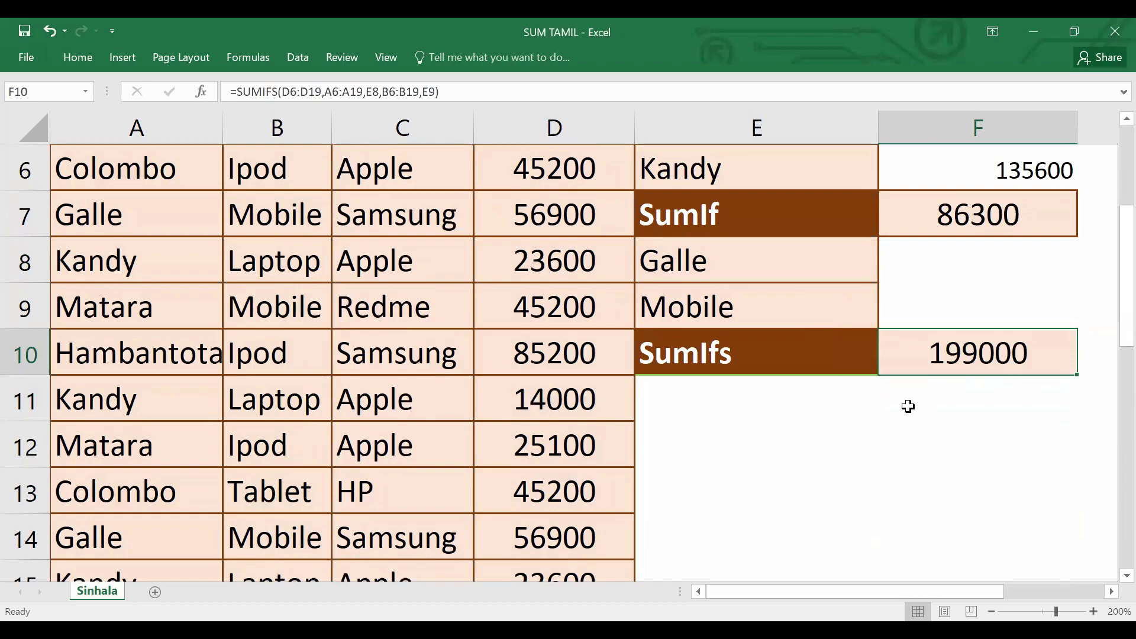
Step: Insert blank cells at E10:F10, shifting the SumIfs label and its formula down
scroll(908, 406, up, 1)
scroll(904, 405, down, 1)
drag(786, 343, 930, 352)
right_click(931, 353)
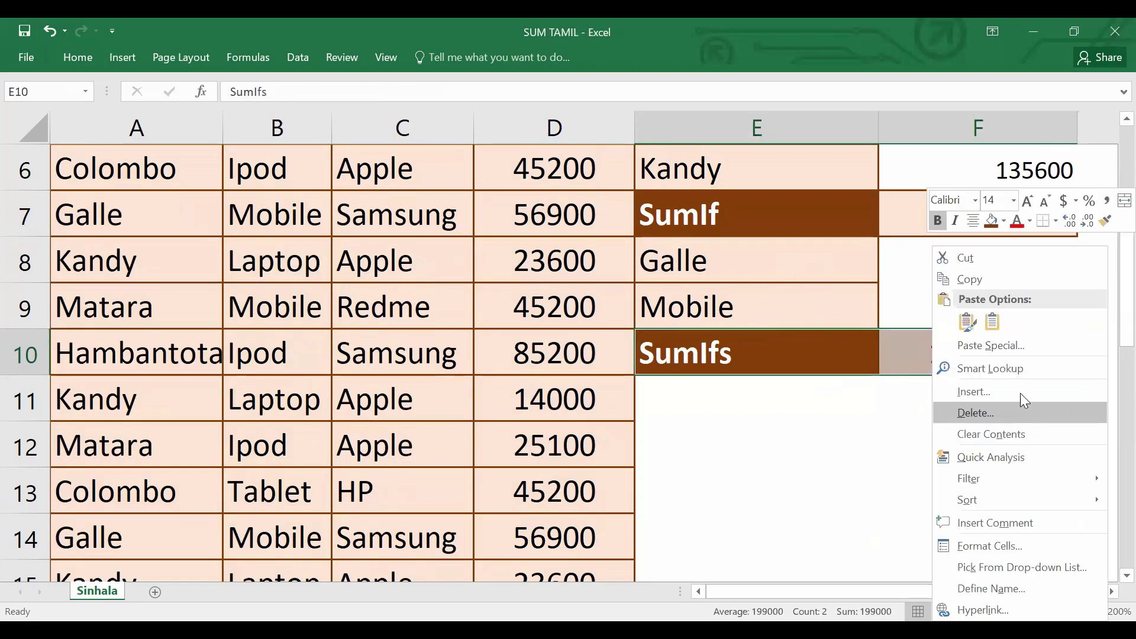
click(973, 392)
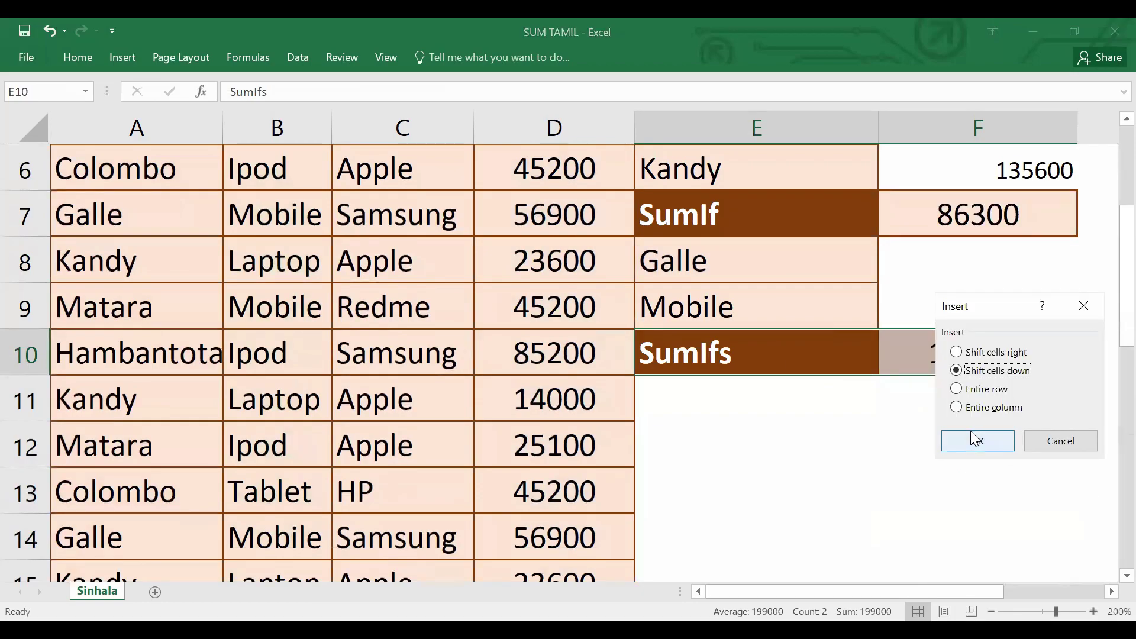
click(978, 438)
Step: Enter Samsung in E10 as the name criterion
click(732, 350)
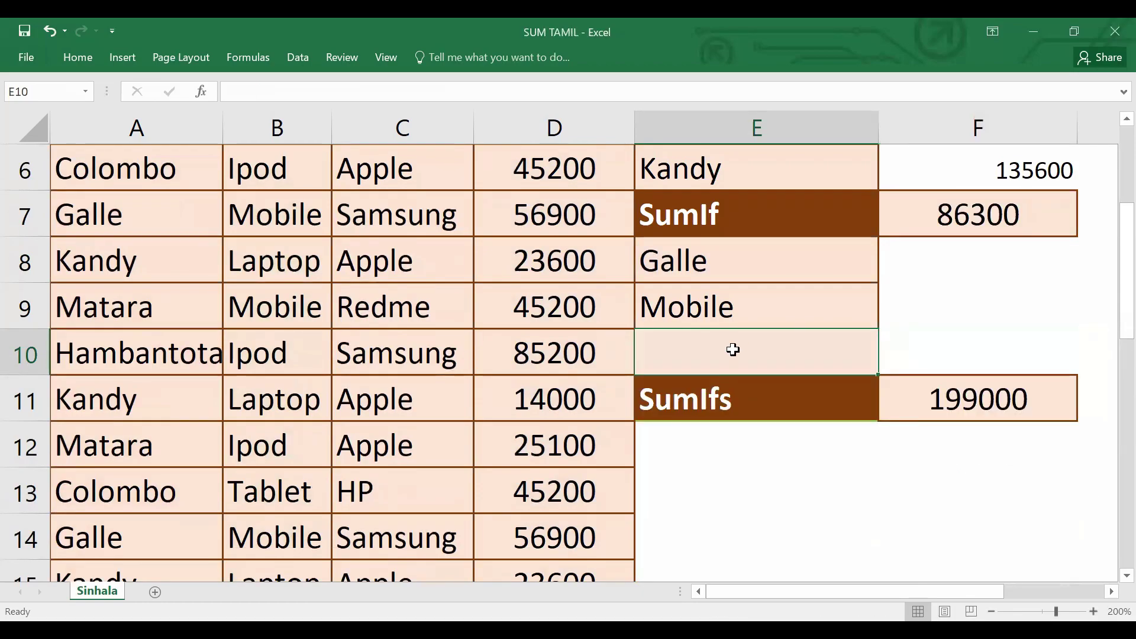
text(S)
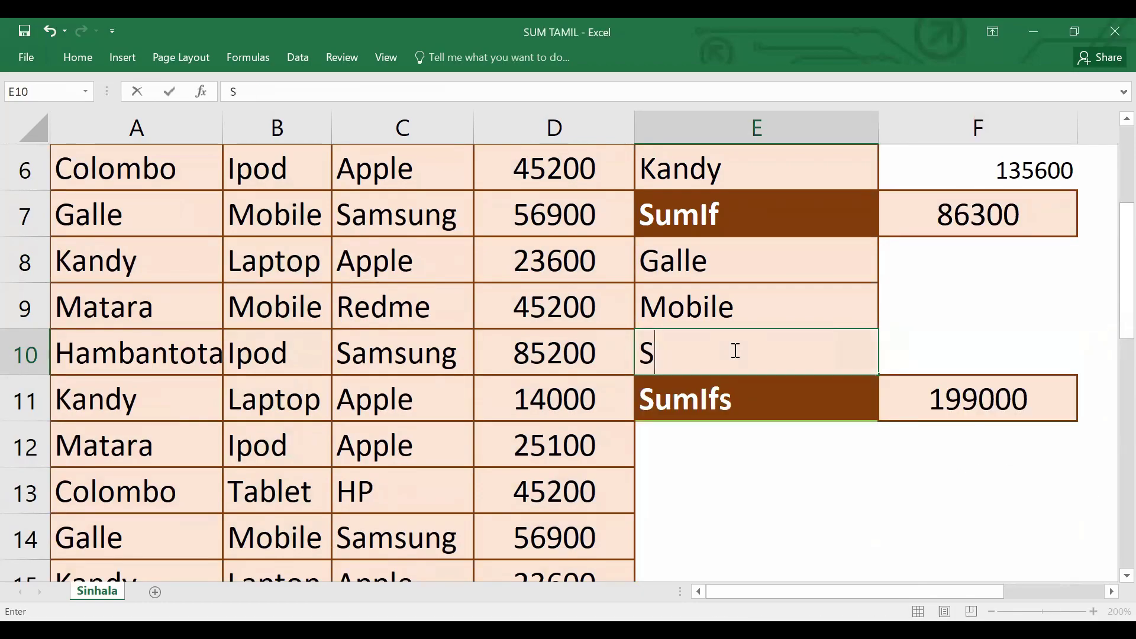
text(ams)
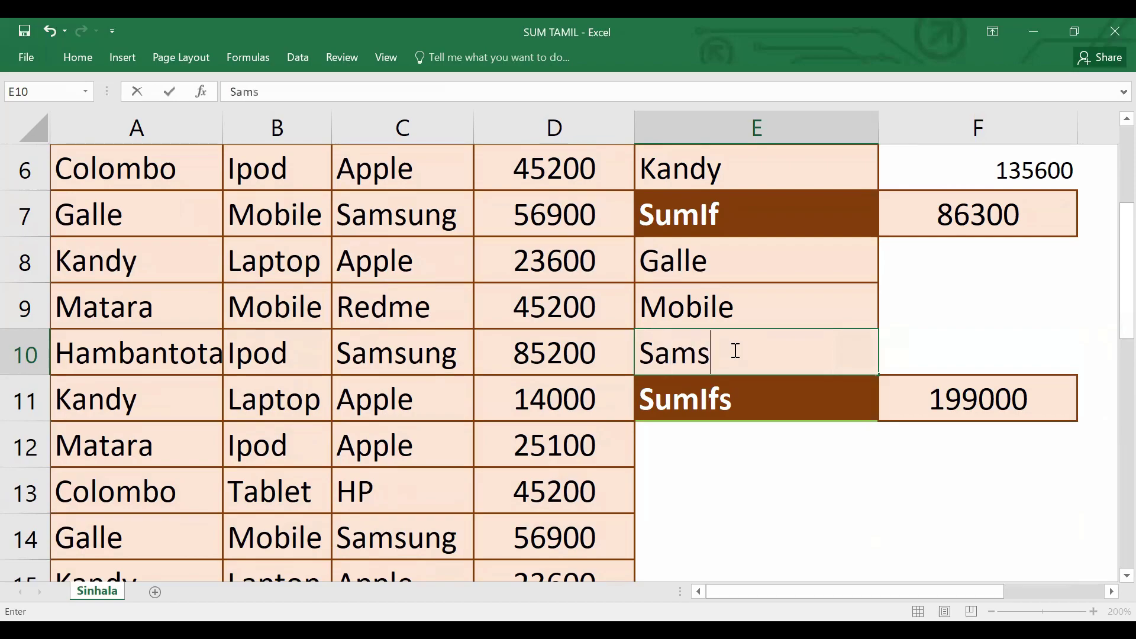
text(ung)
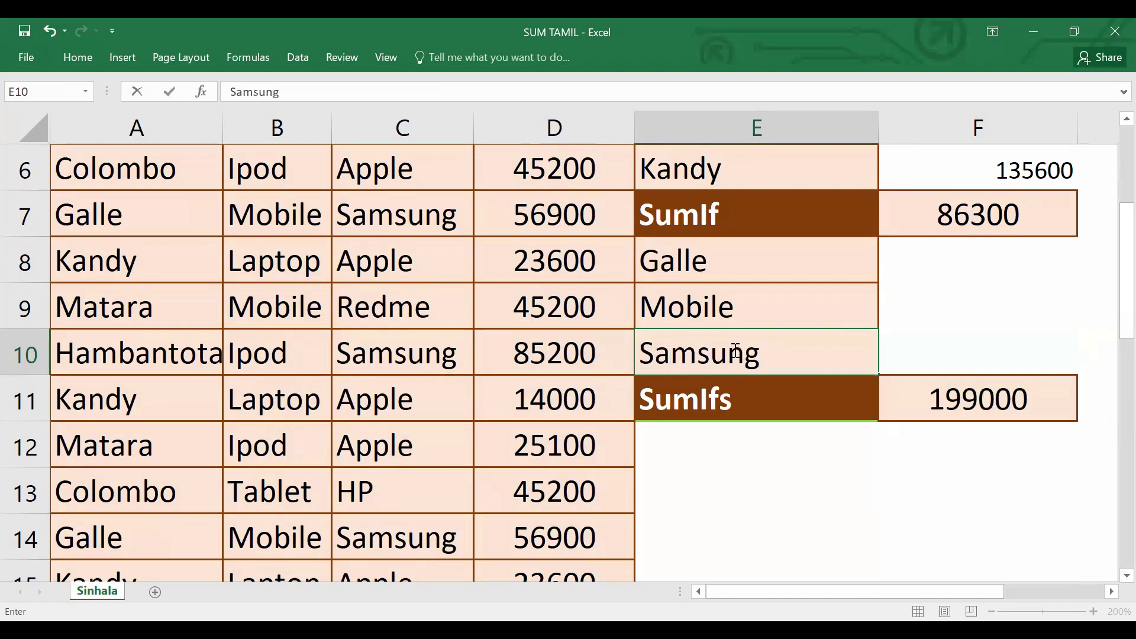
Step: Extend the SUMIFS formula in F11 with the name cells C6:C19 as third criteria range and E10 as its criterion
click(909, 404)
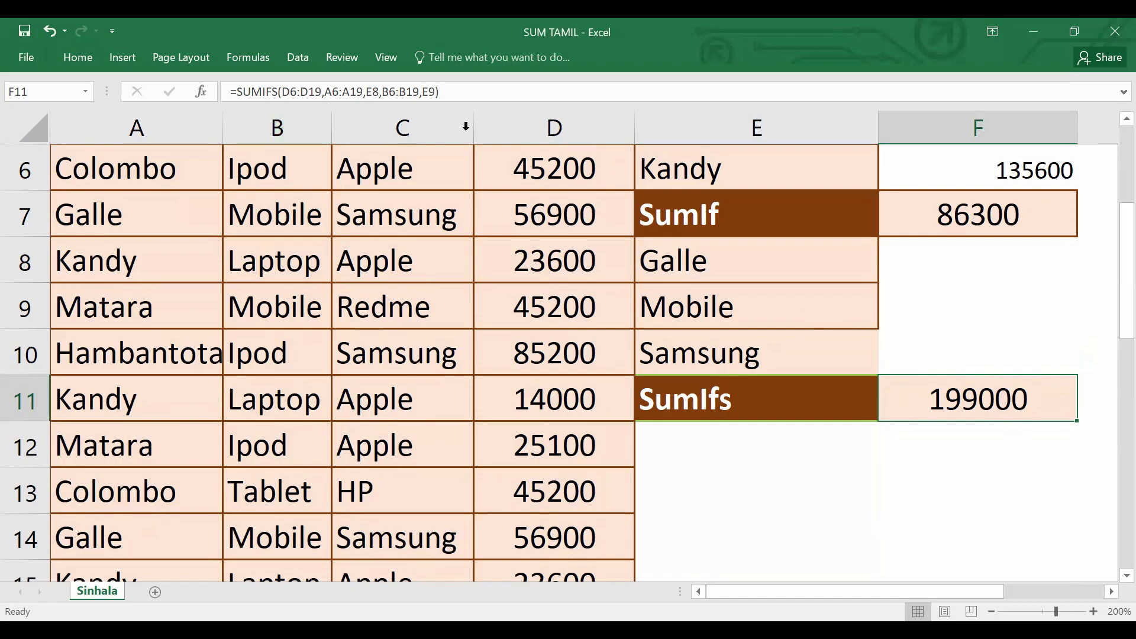
click(434, 93)
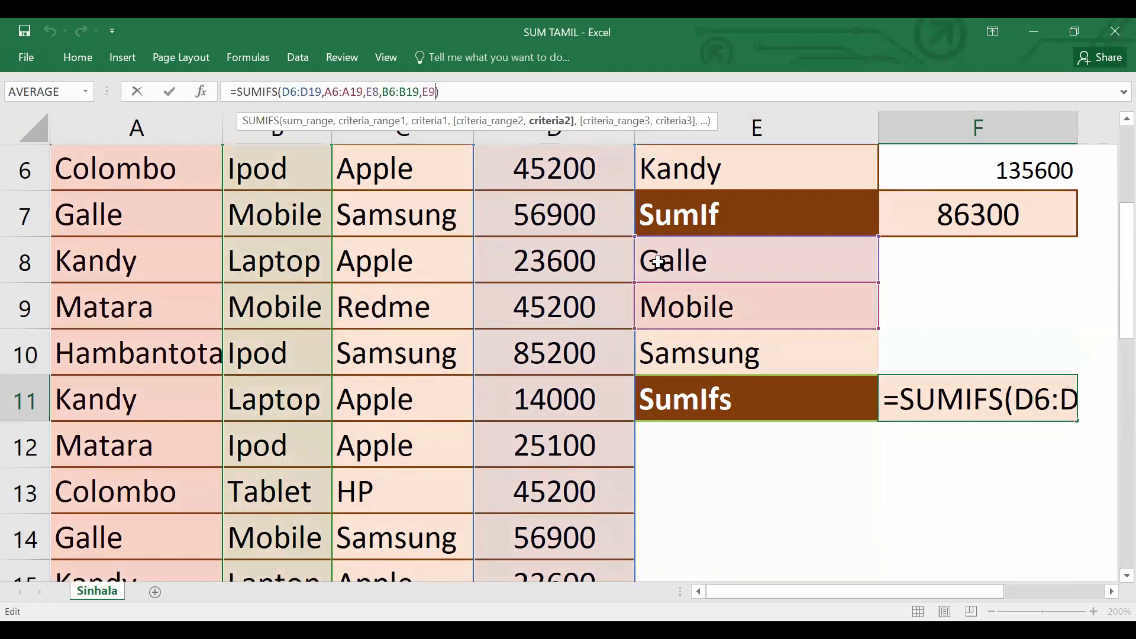
text(,)
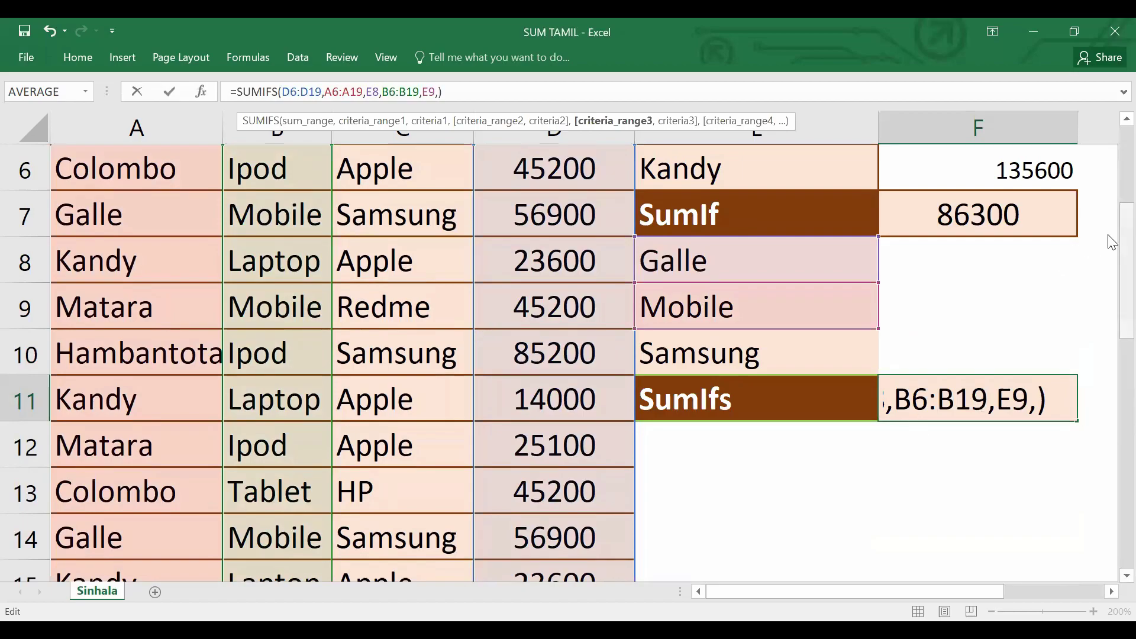
scroll(1112, 160, up, 2)
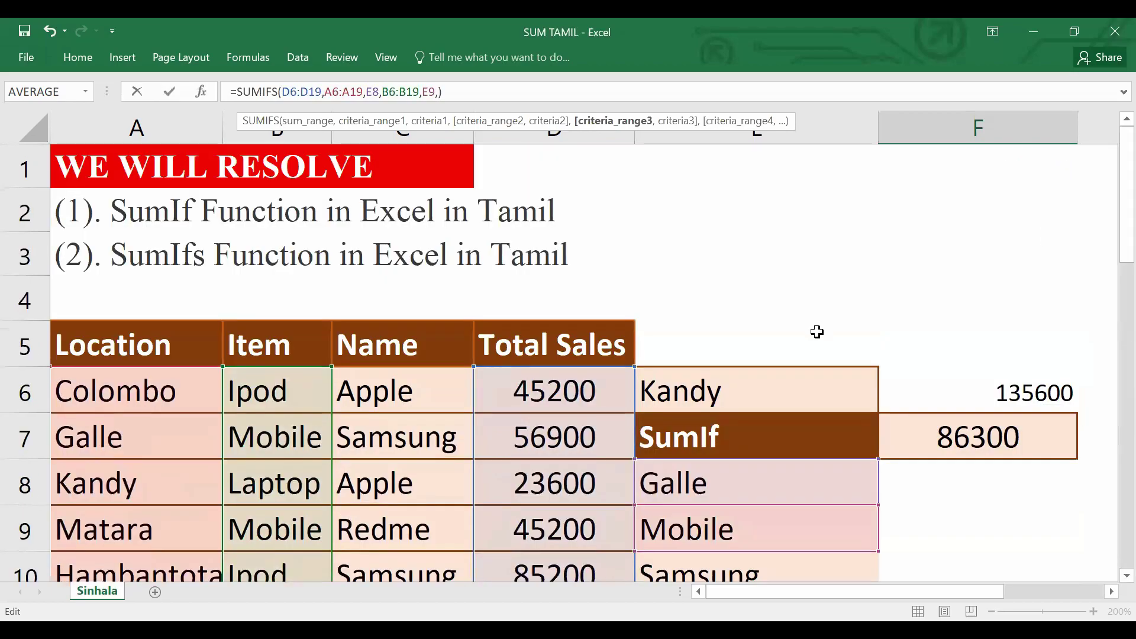
click(444, 399)
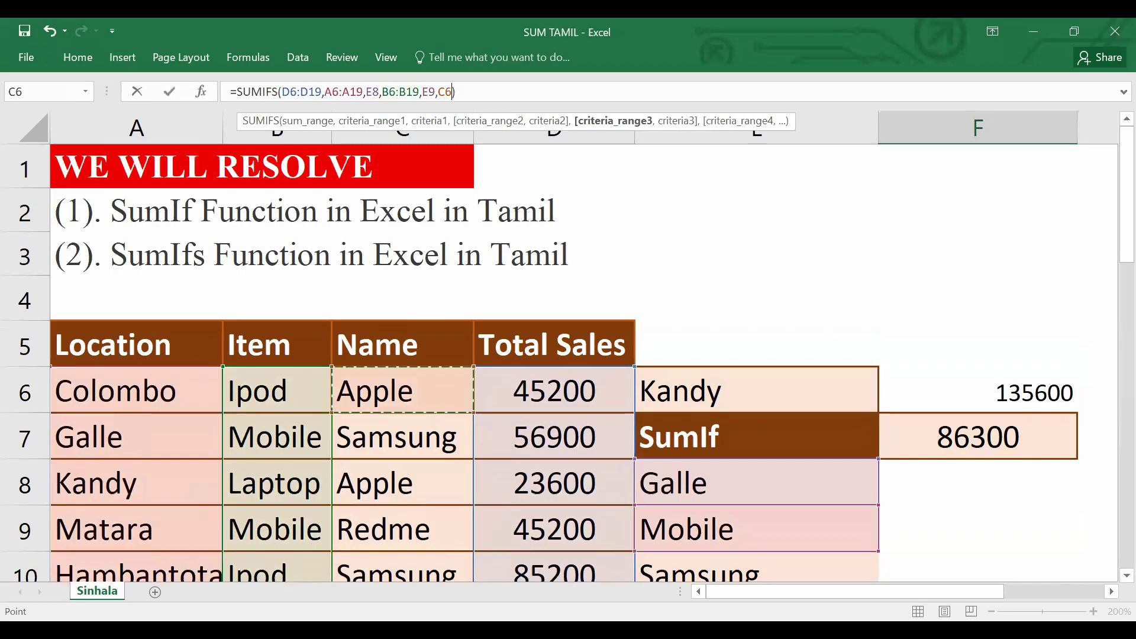
key(ctrl+shift+Down)
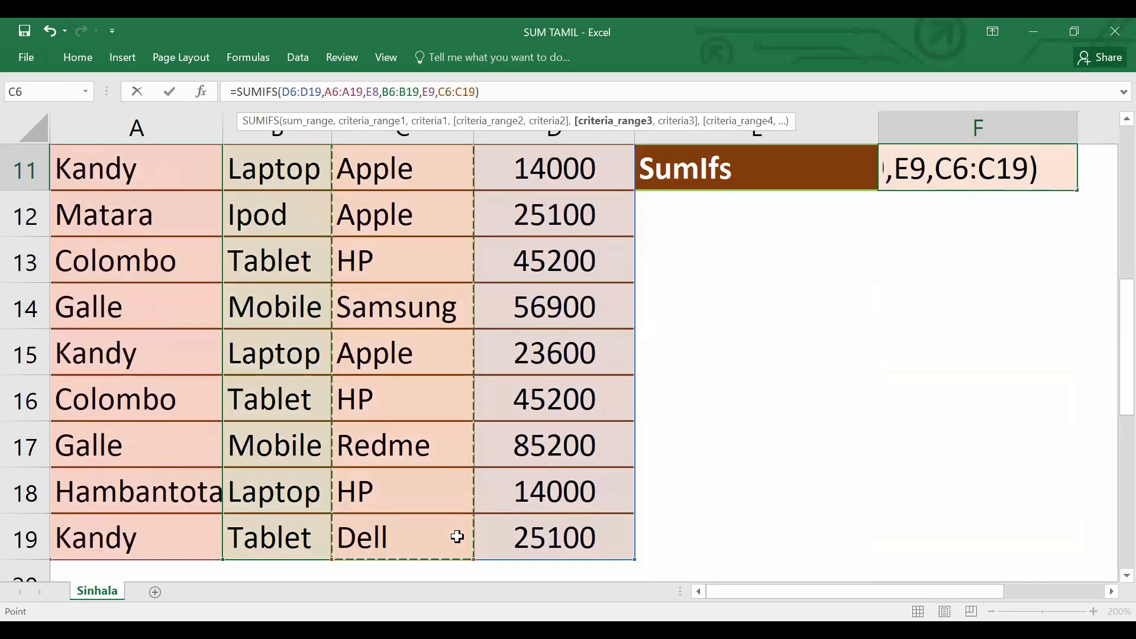
text(,)
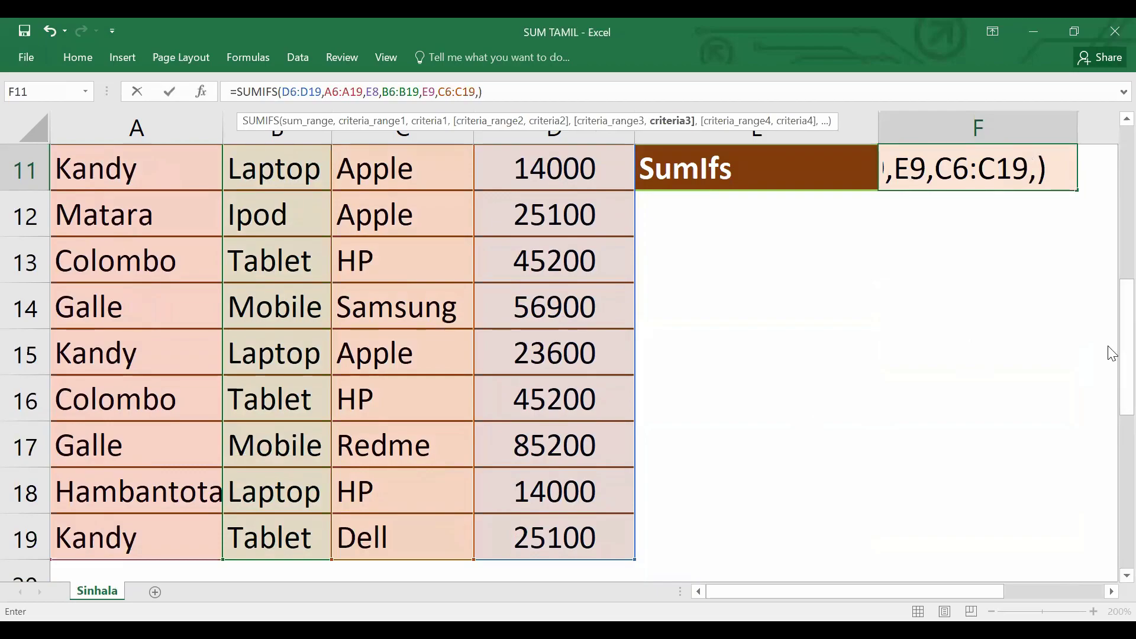
scroll(1109, 343, up, 2)
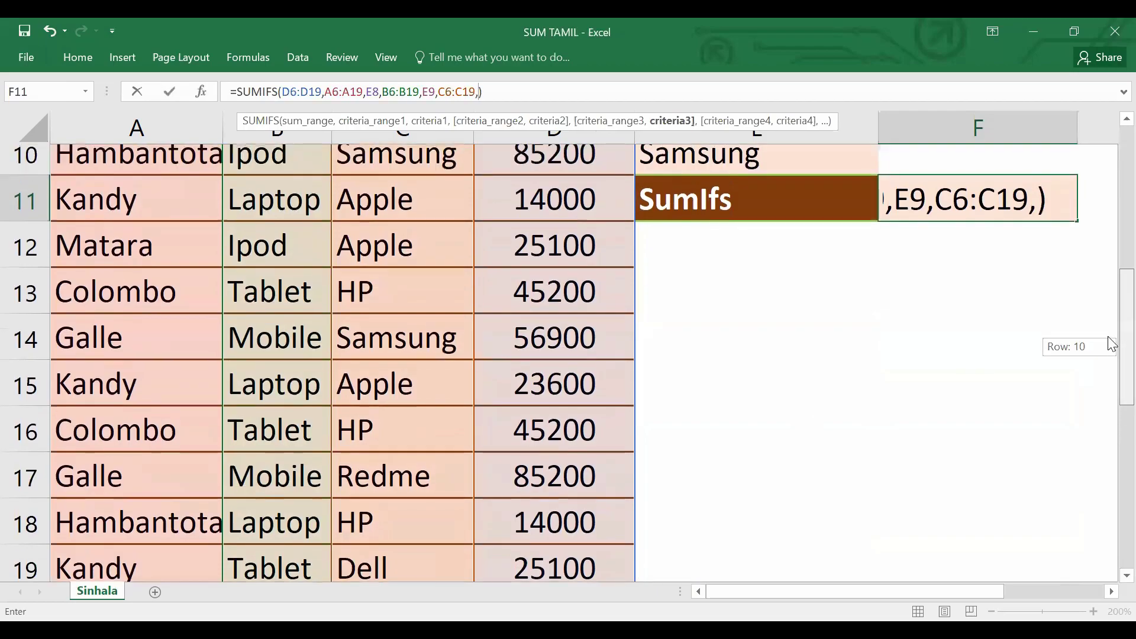
click(822, 218)
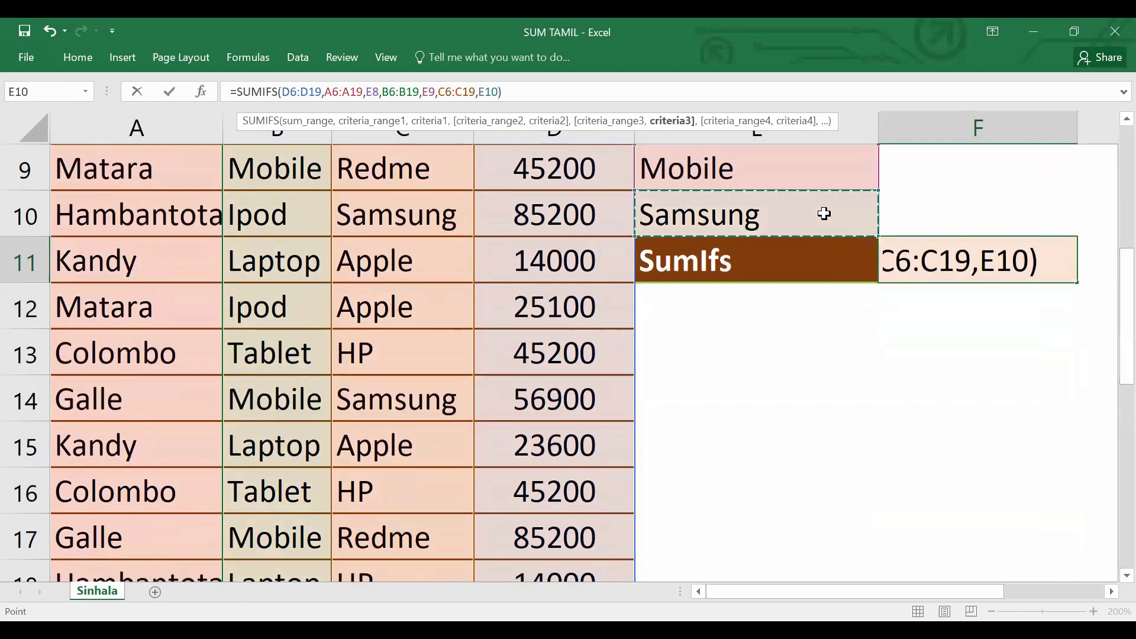
key(Return)
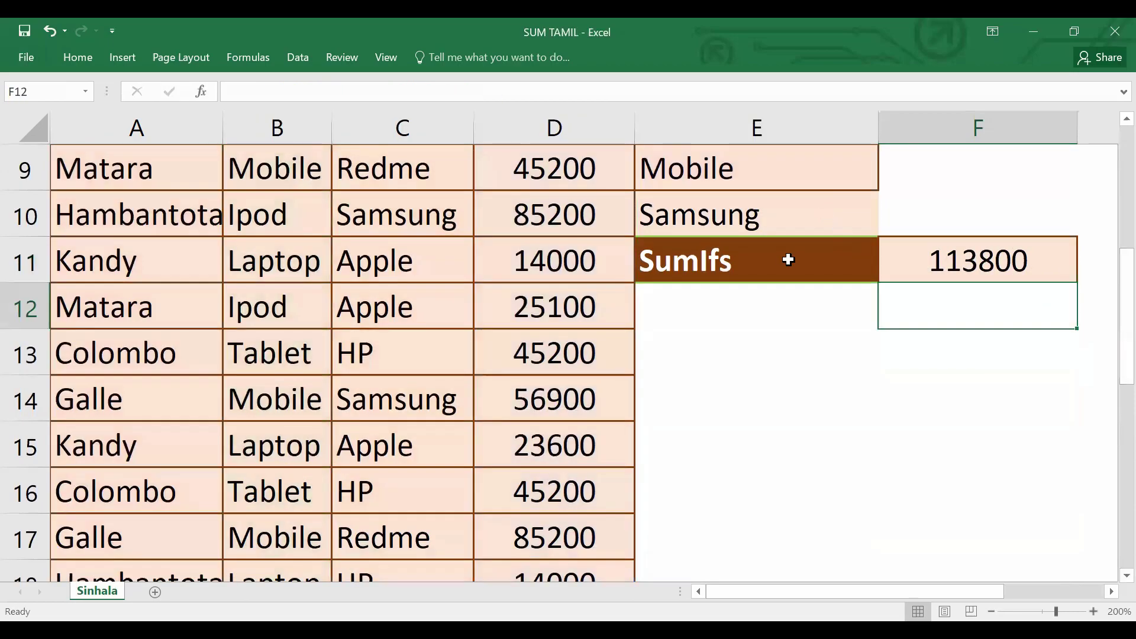
Step: Clear F11 and start a SUMIFS formula there with the total sales cells D6:D19 as the sum range
scroll(811, 299, up, 2)
scroll(813, 303, down, 1)
scroll(813, 303, down, 1)
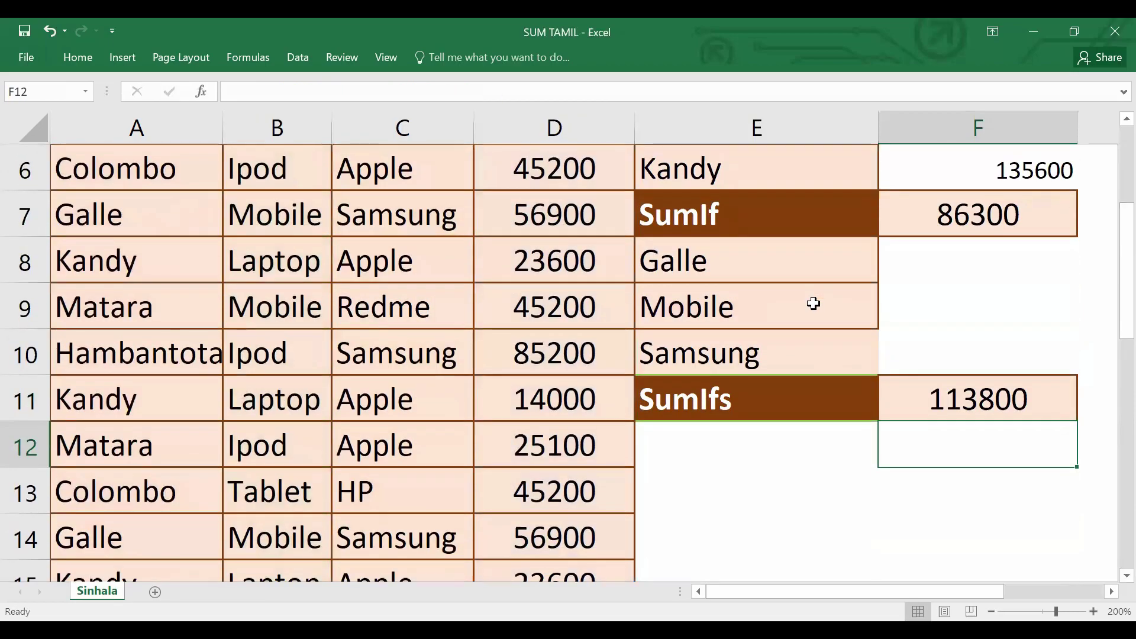
click(989, 402)
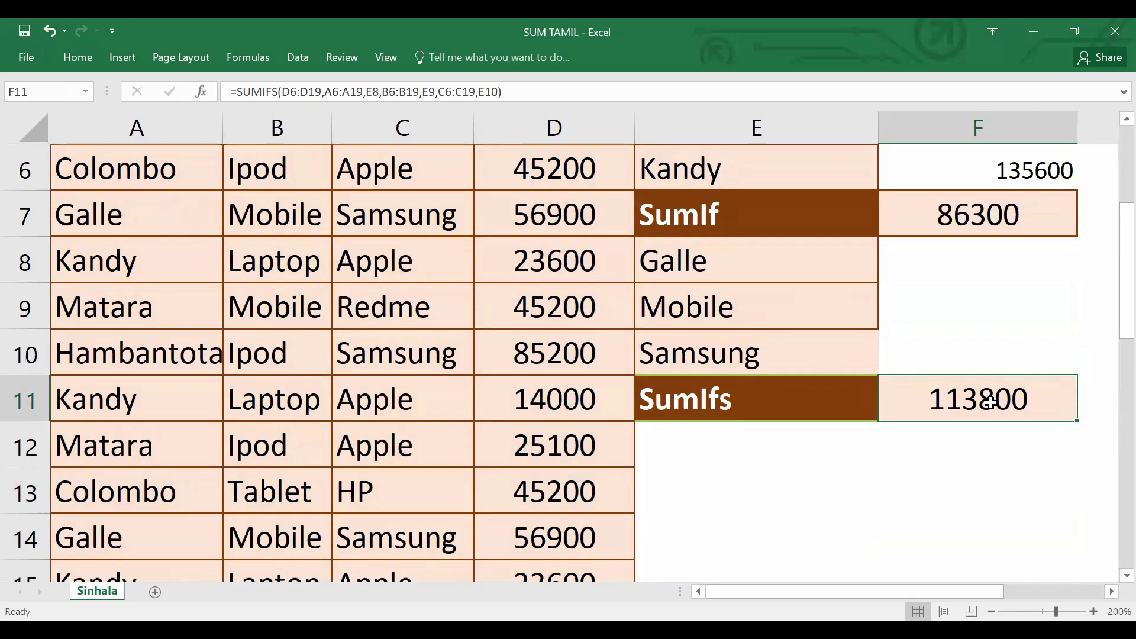
key(Delete)
text(=)
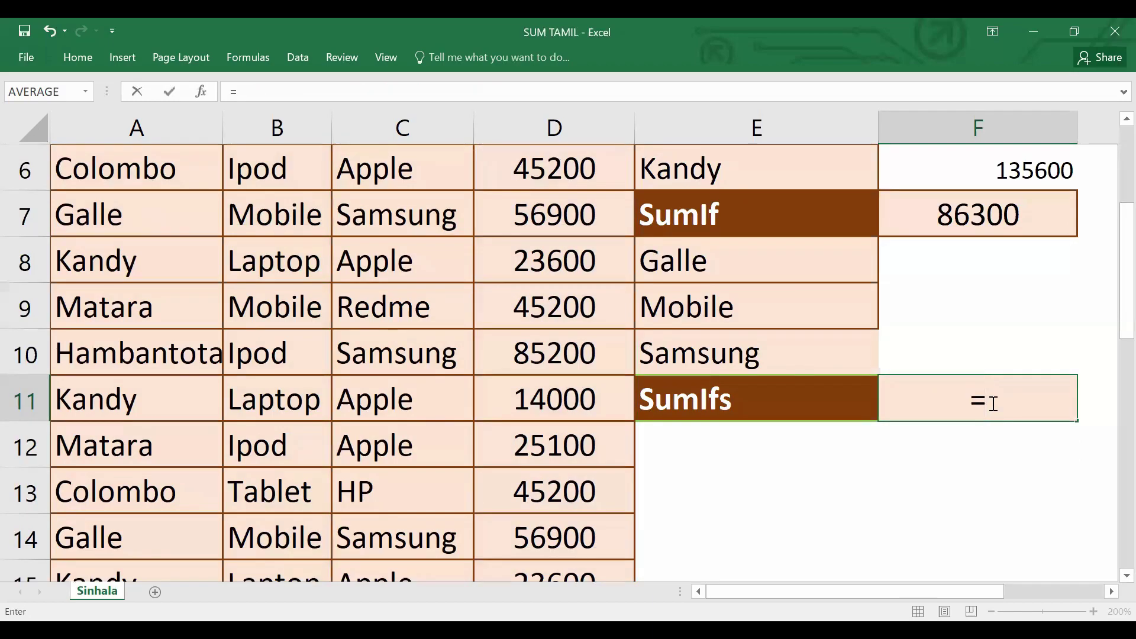
text(SUMIFS()
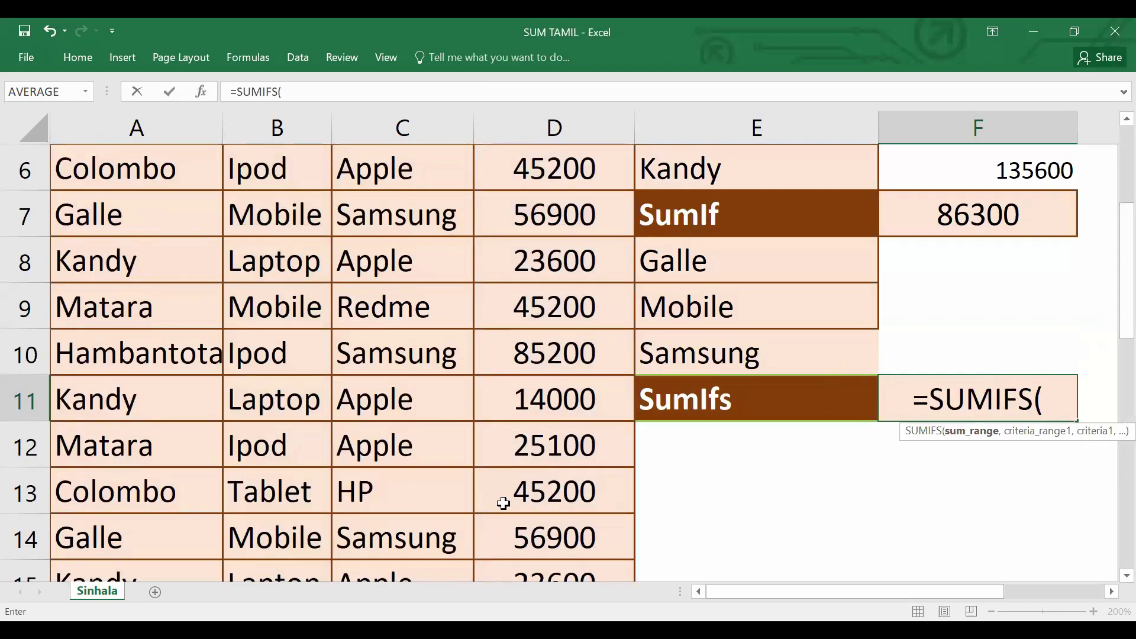
scroll(583, 468, up, 1)
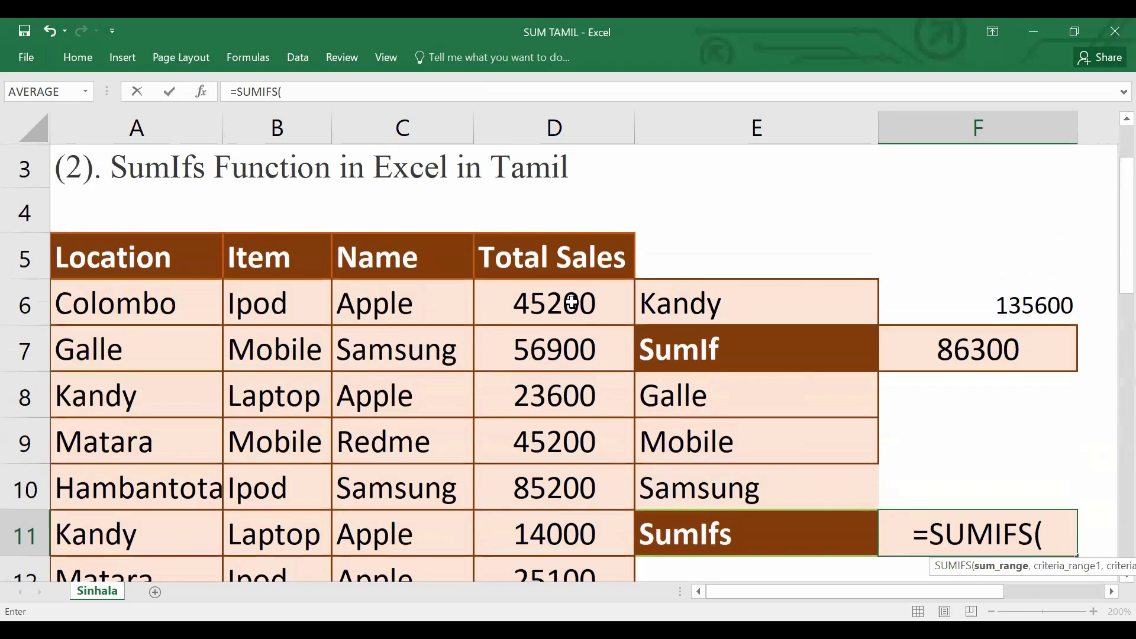
click(581, 297)
drag(575, 553, 591, 534)
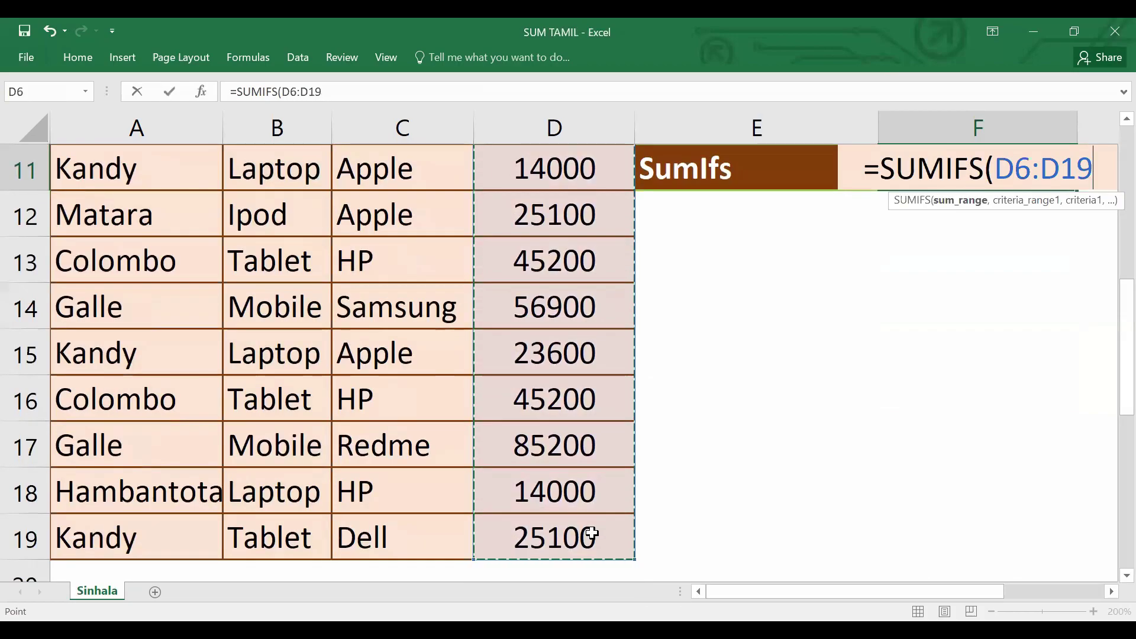
text(,)
Step: Add the location cells A6:A19 as the first criteria range of the F11 formula, with E8 as its criterion
scroll(685, 448, up, 1)
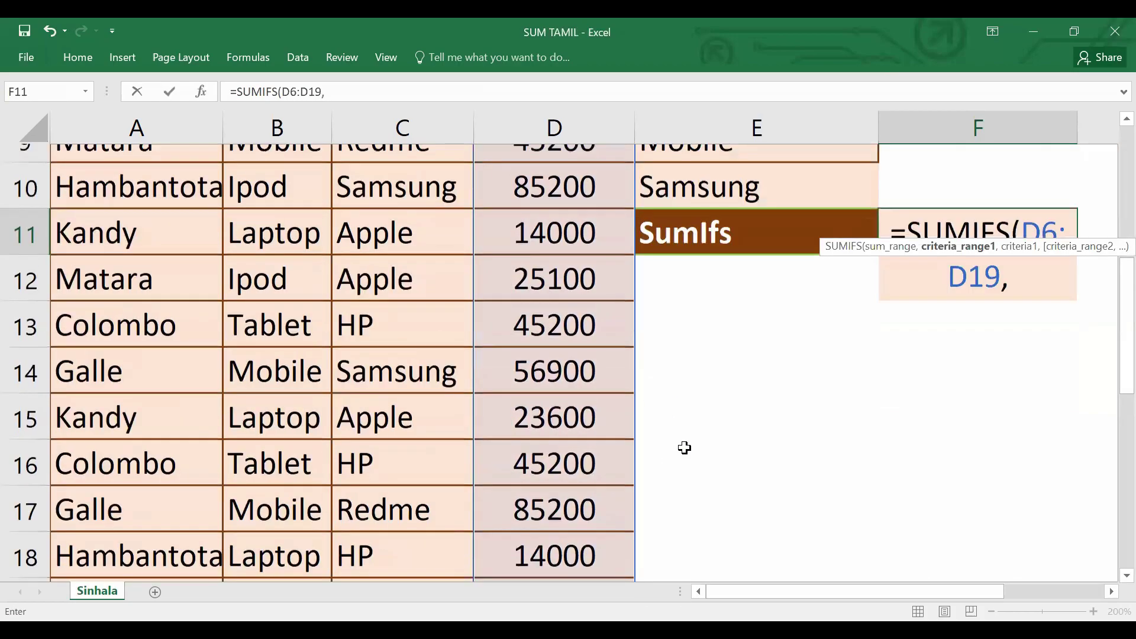
scroll(704, 429, up, 2)
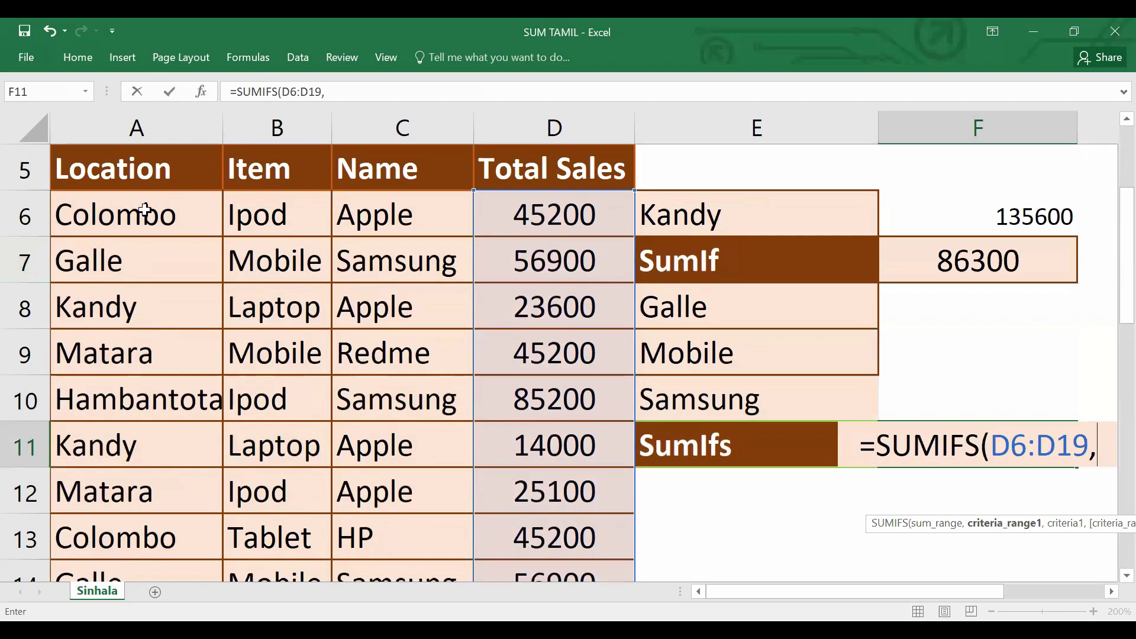
click(144, 210)
drag(141, 567, 136, 479)
text(,)
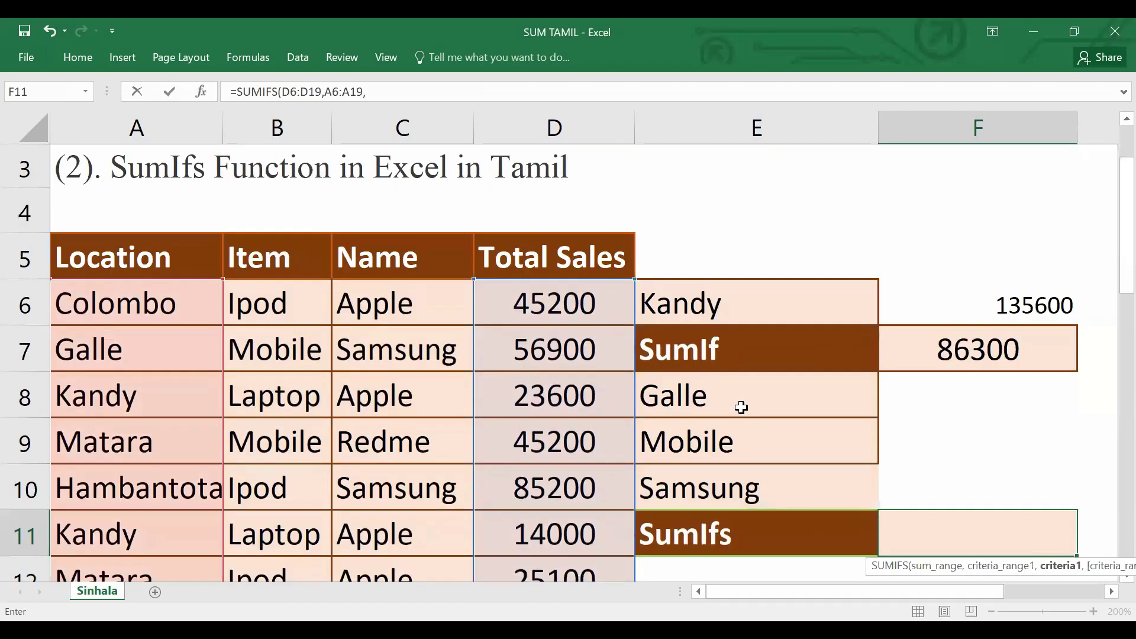
scroll(740, 405, up, 3)
click(741, 406)
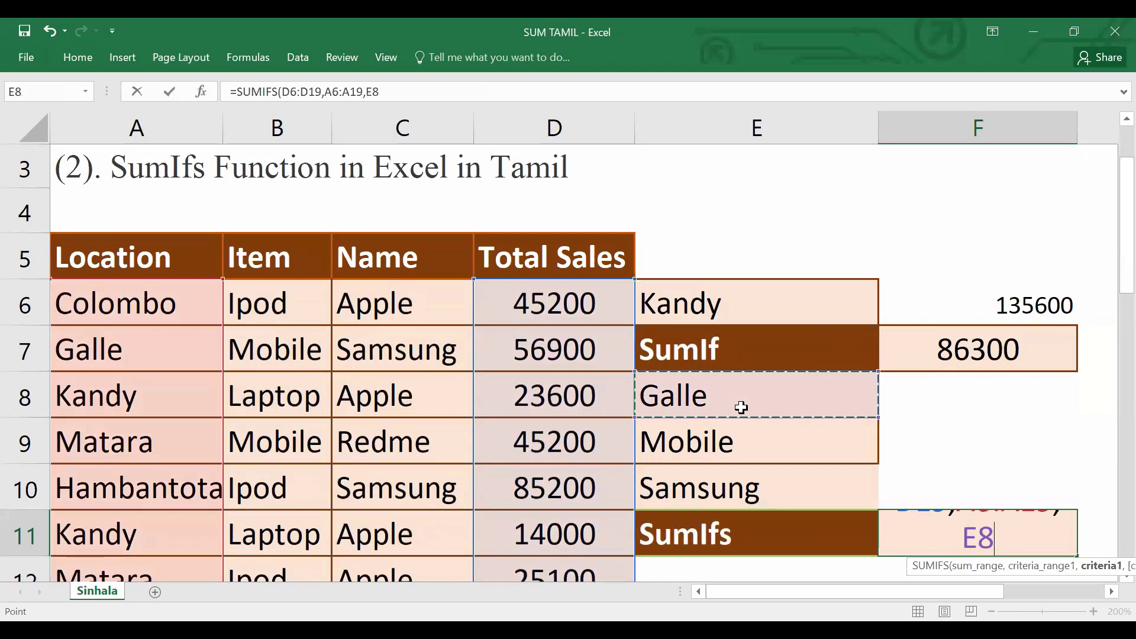
text(,)
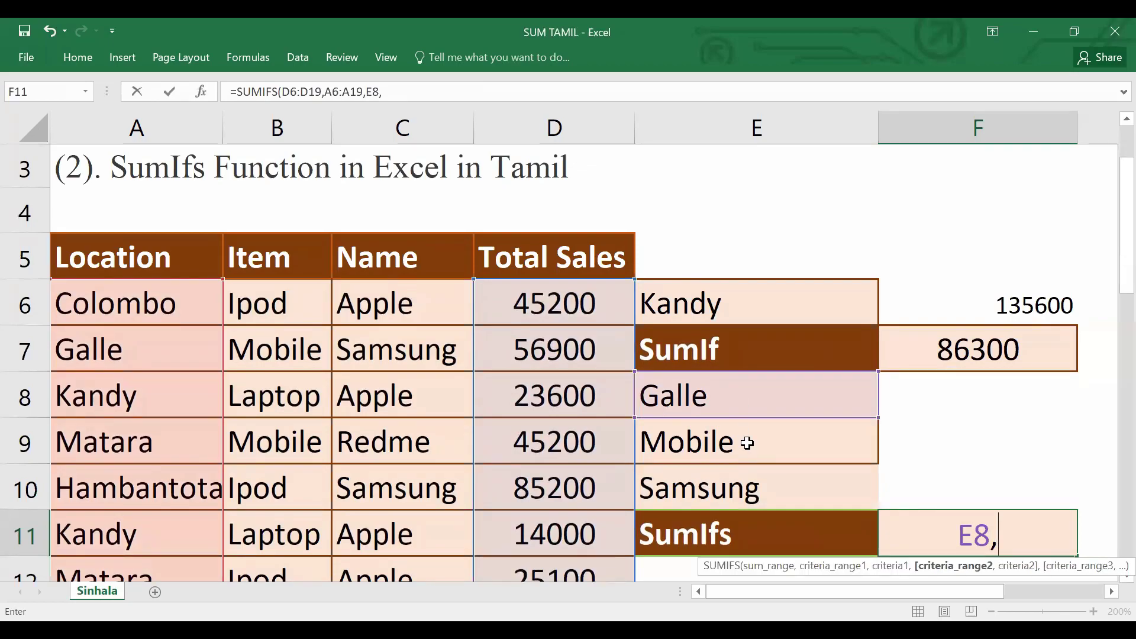
Step: Add the item cells B6:B19 as the second criteria range of the F11 formula, with E9 as its criterion
click(264, 311)
drag(277, 303, 273, 499)
text(,)
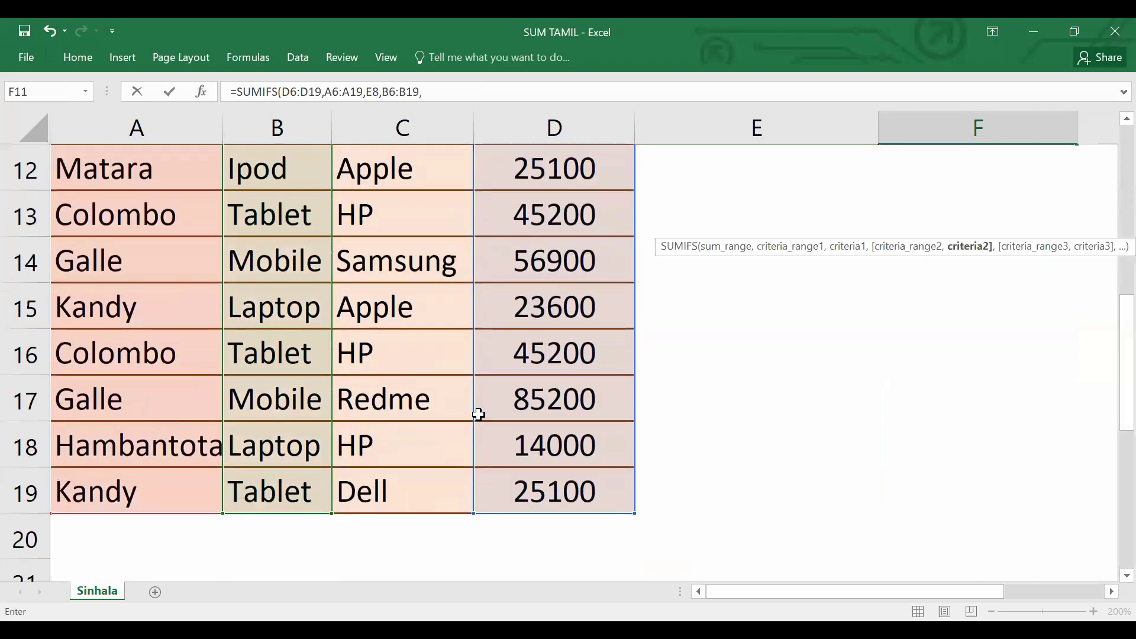
scroll(710, 359, up, 1)
scroll(710, 359, up, 2)
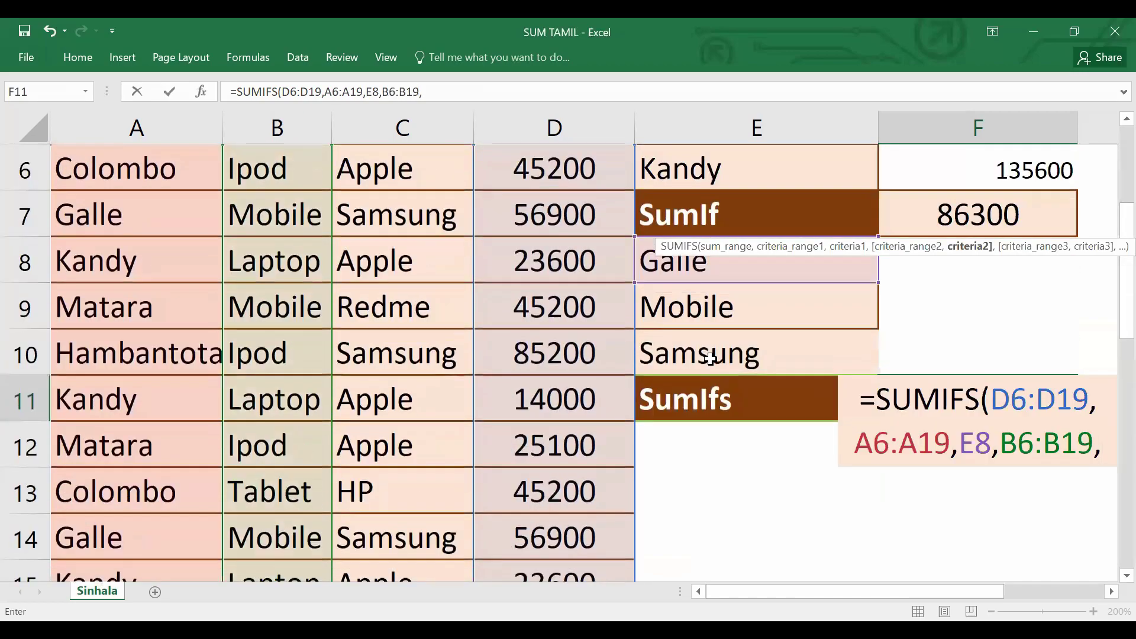
click(754, 316)
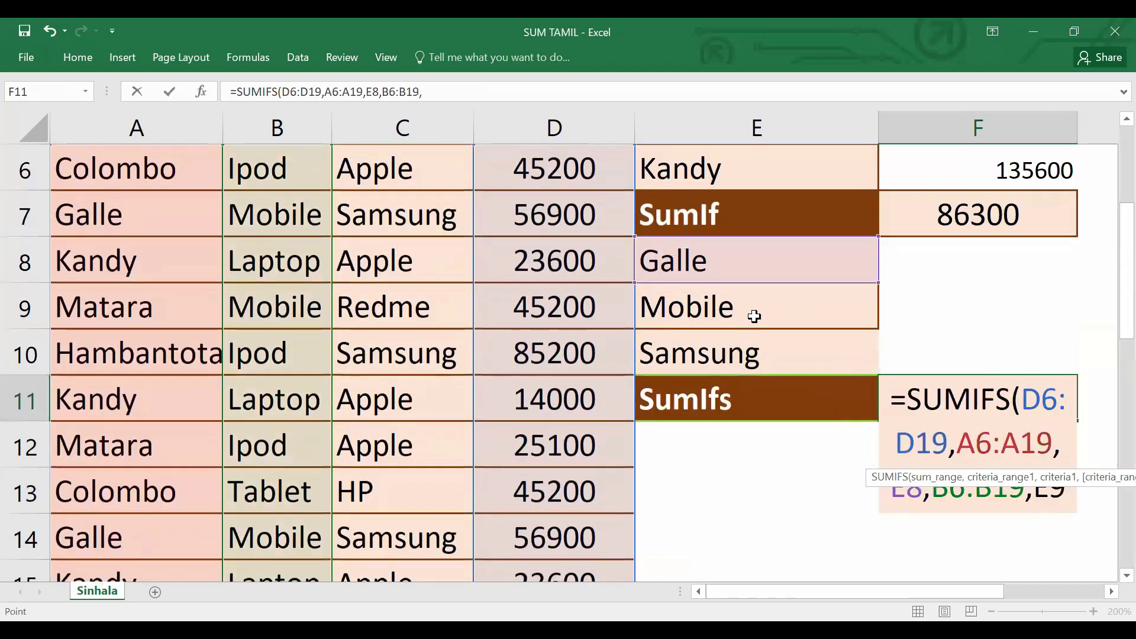
click(753, 316)
text(,)
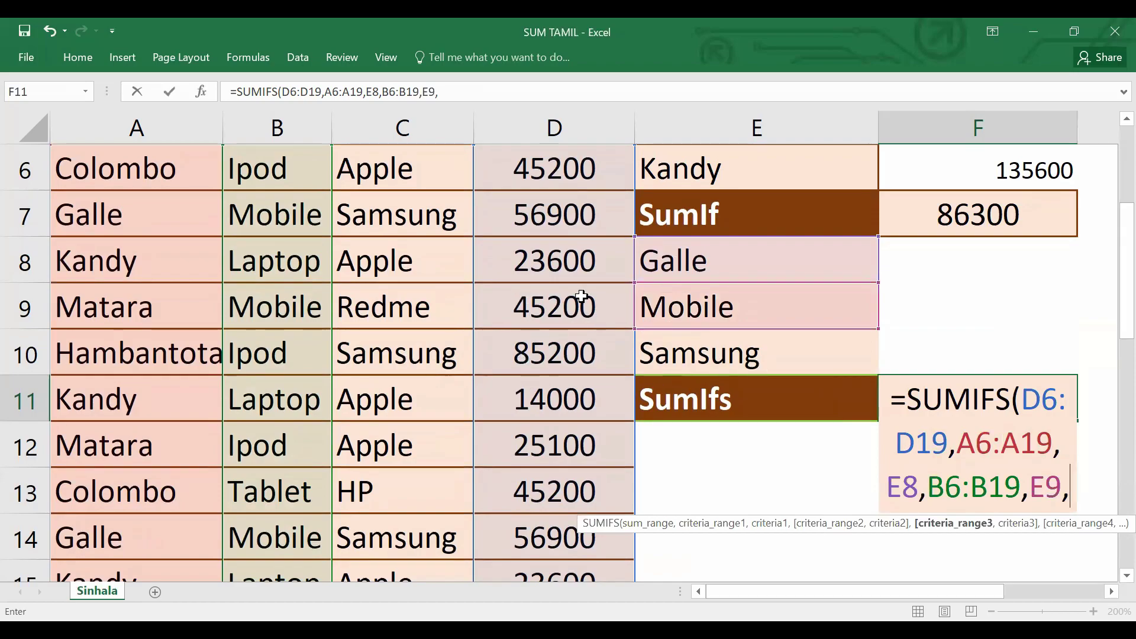
Step: Add the name cells C6:C19 as the third criteria range with criterion E10, and complete the SUMIFS formula in F11
scroll(379, 330, up, 1)
click(375, 322)
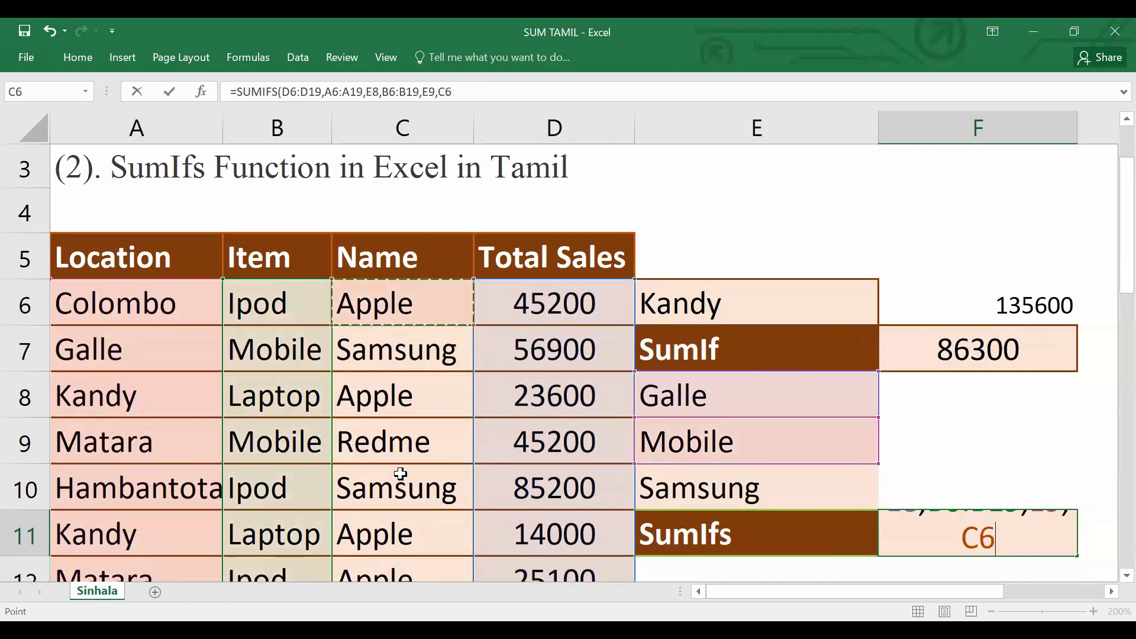
drag(398, 573, 334, 467)
scroll(400, 499, down, 3)
text(,)
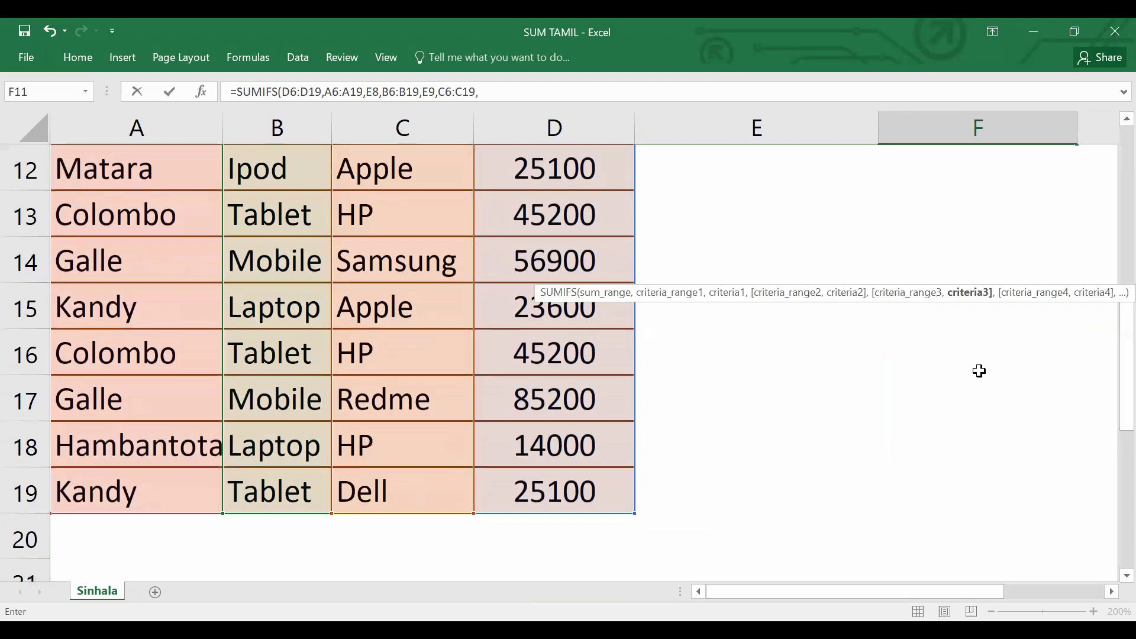
scroll(978, 370, up, 2)
click(861, 352)
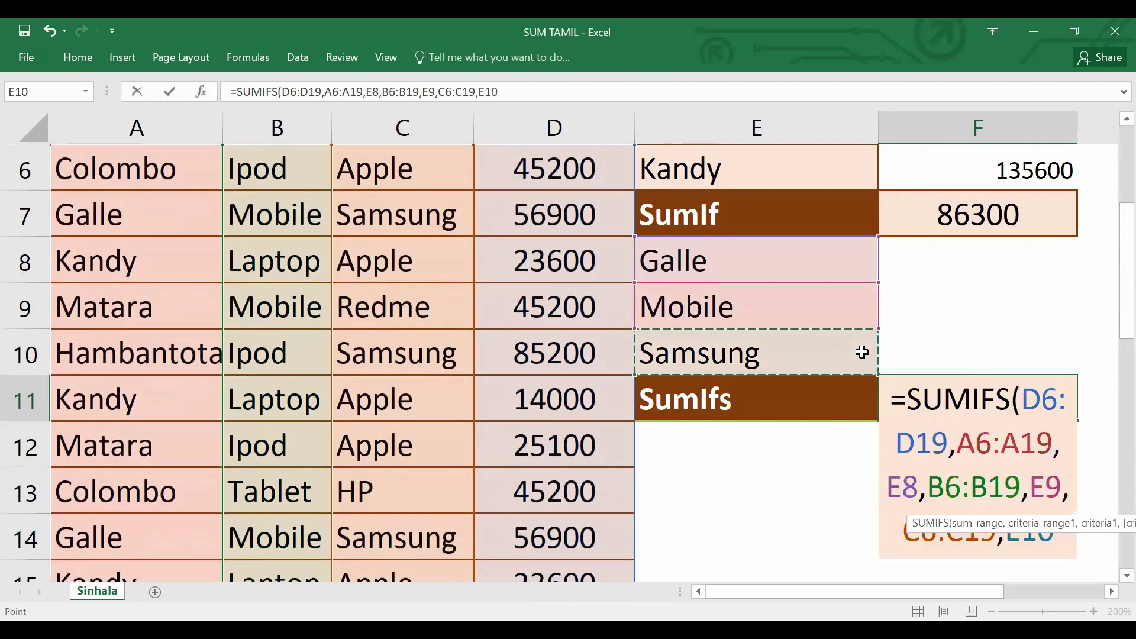
text())
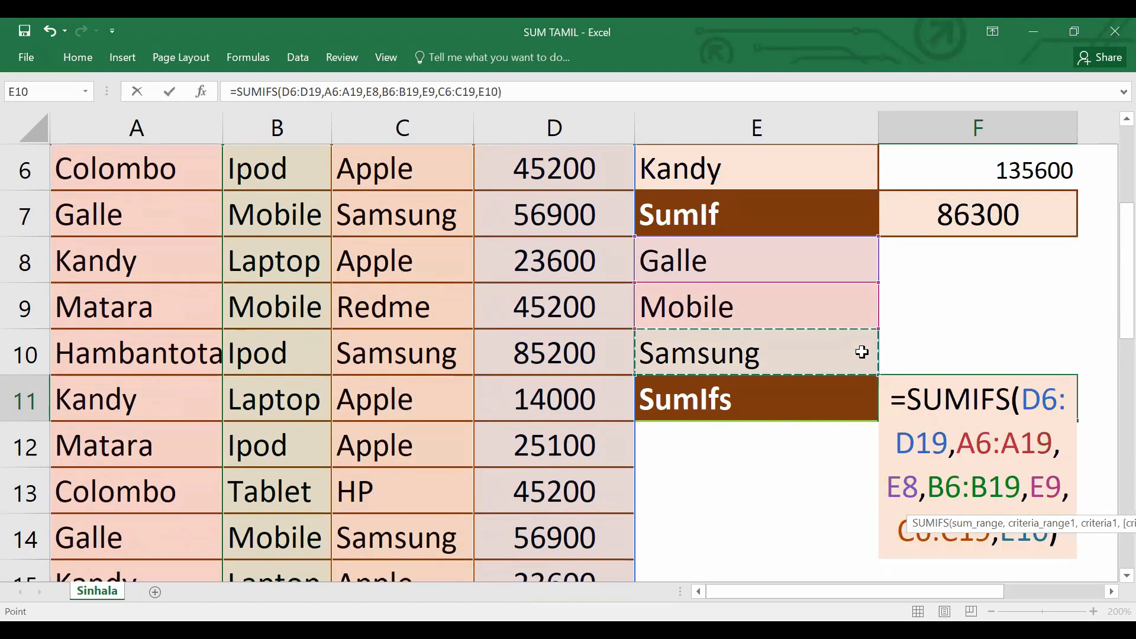
key(Return)
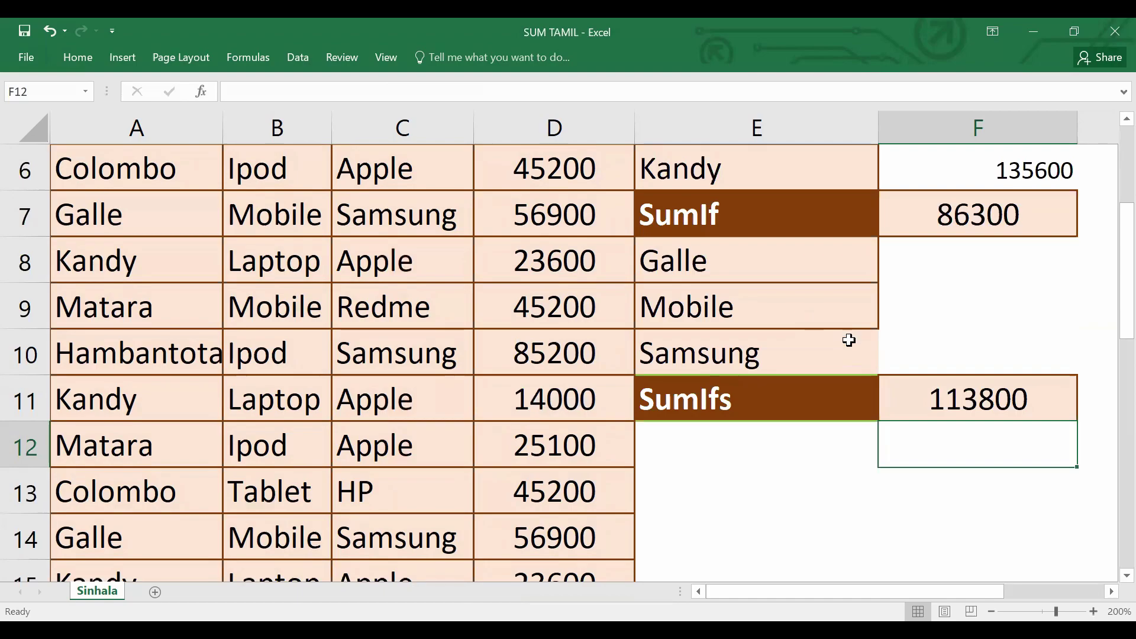
click(1013, 393)
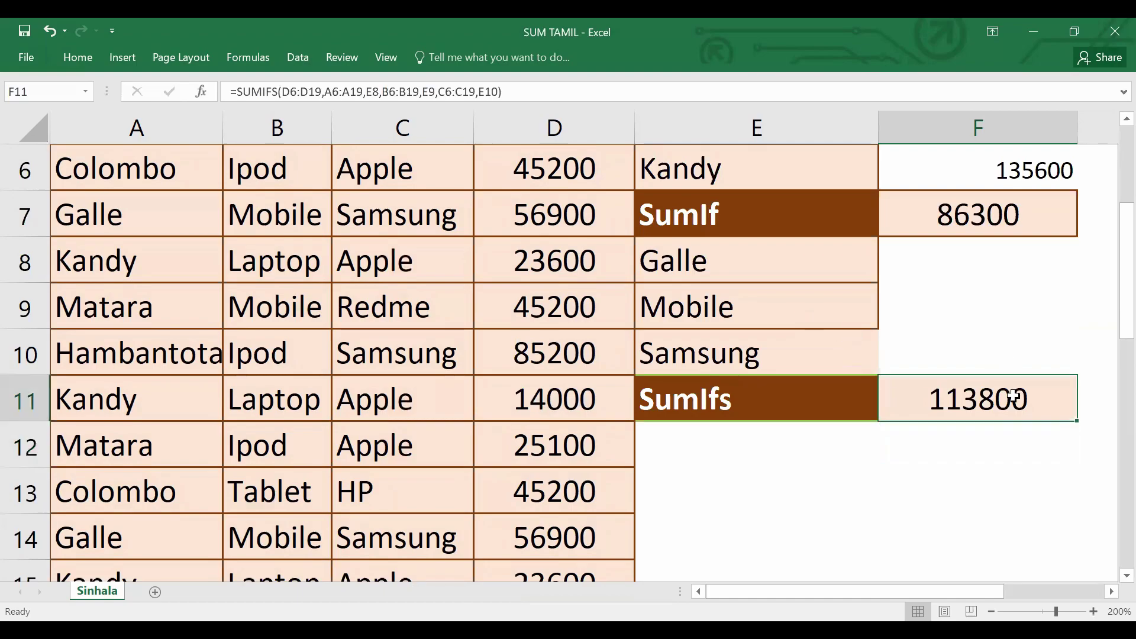
Step: Enter =D7+D14 in F10 to cross-check the Galle, Mobile, Samsung sales by direct addition
click(926, 352)
text(=)
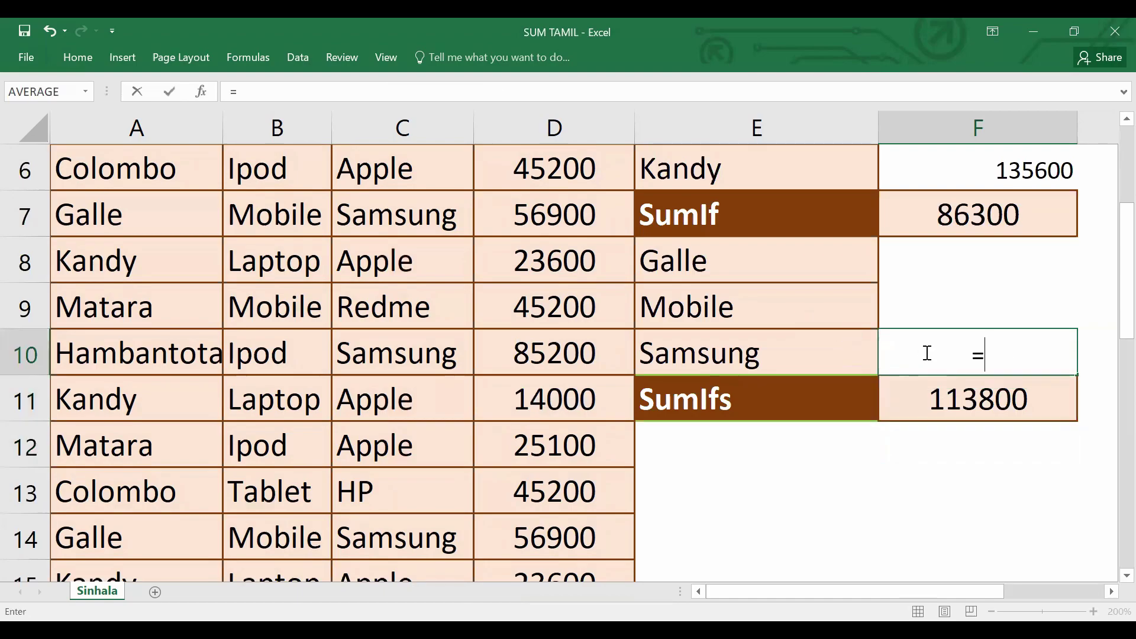
scroll(666, 311, up, 1)
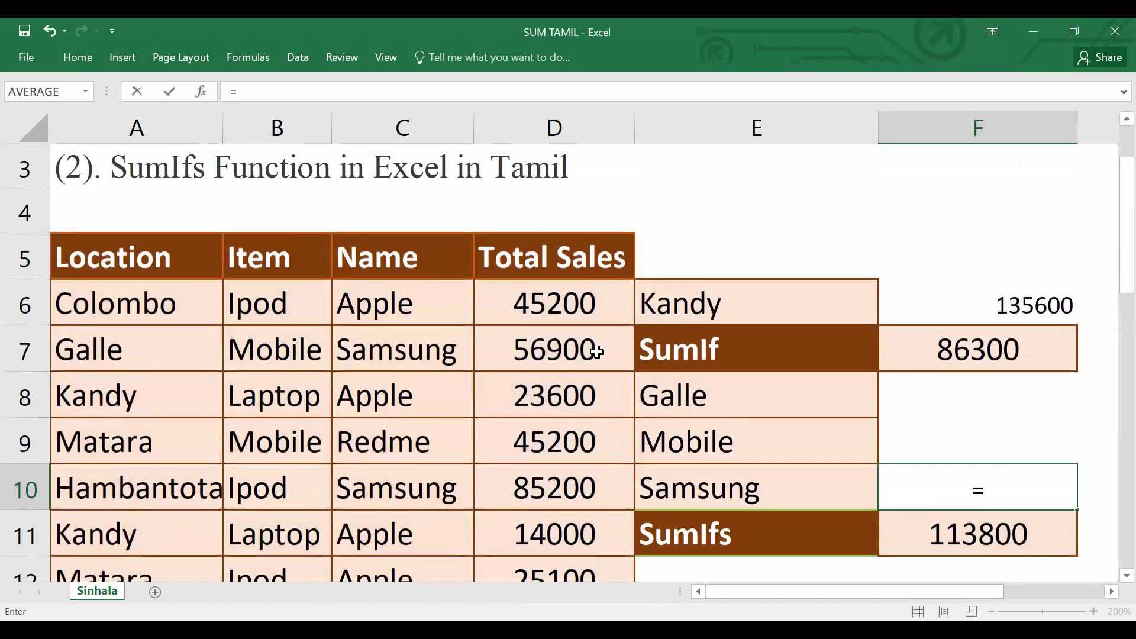
click(596, 351)
text(+)
scroll(390, 351, down, 1)
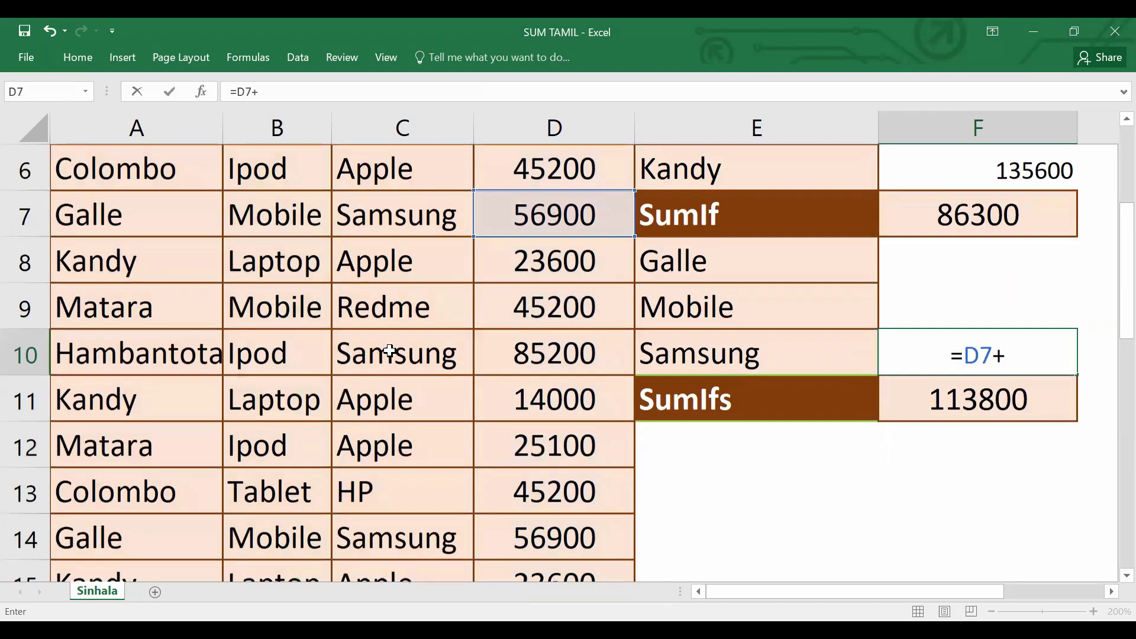
click(530, 532)
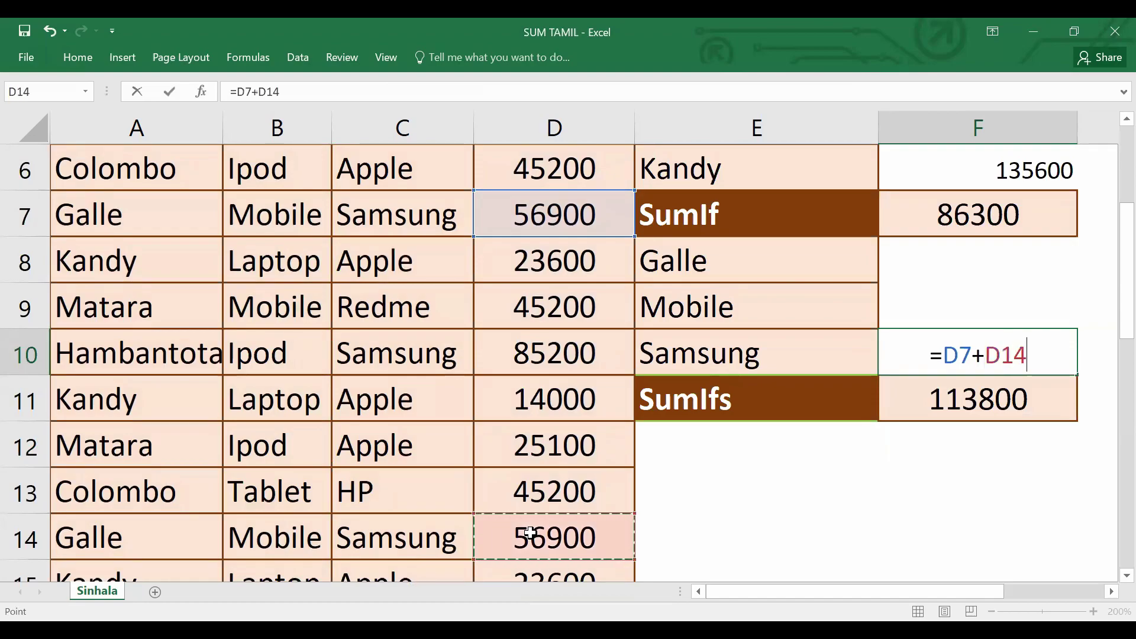
text(+)
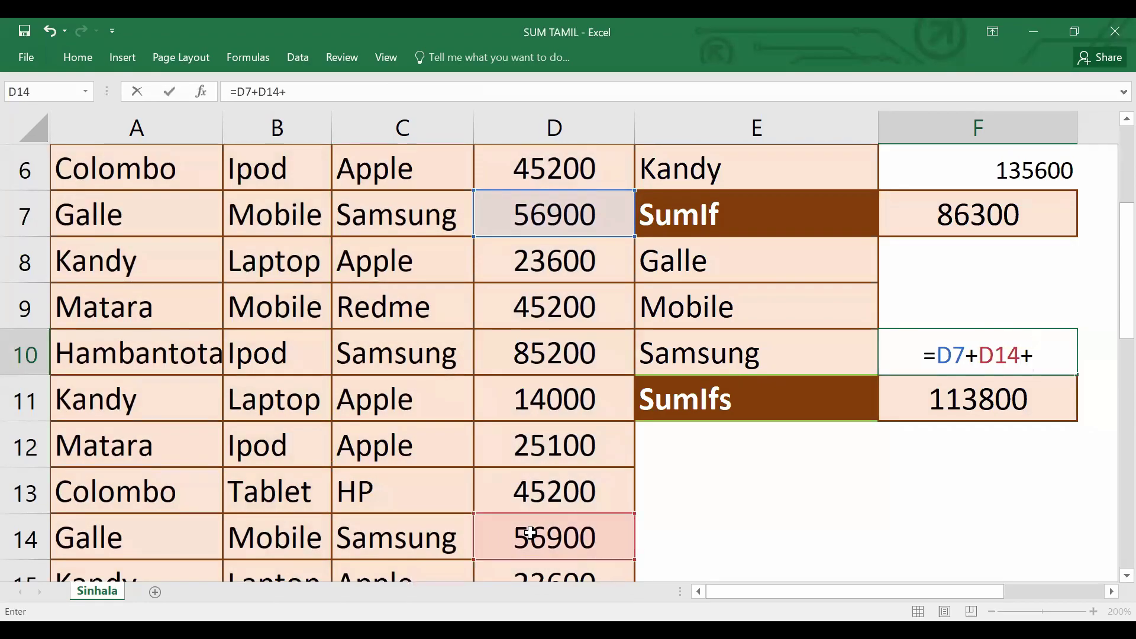
scroll(502, 475, down, 1)
scroll(503, 474, down, 1)
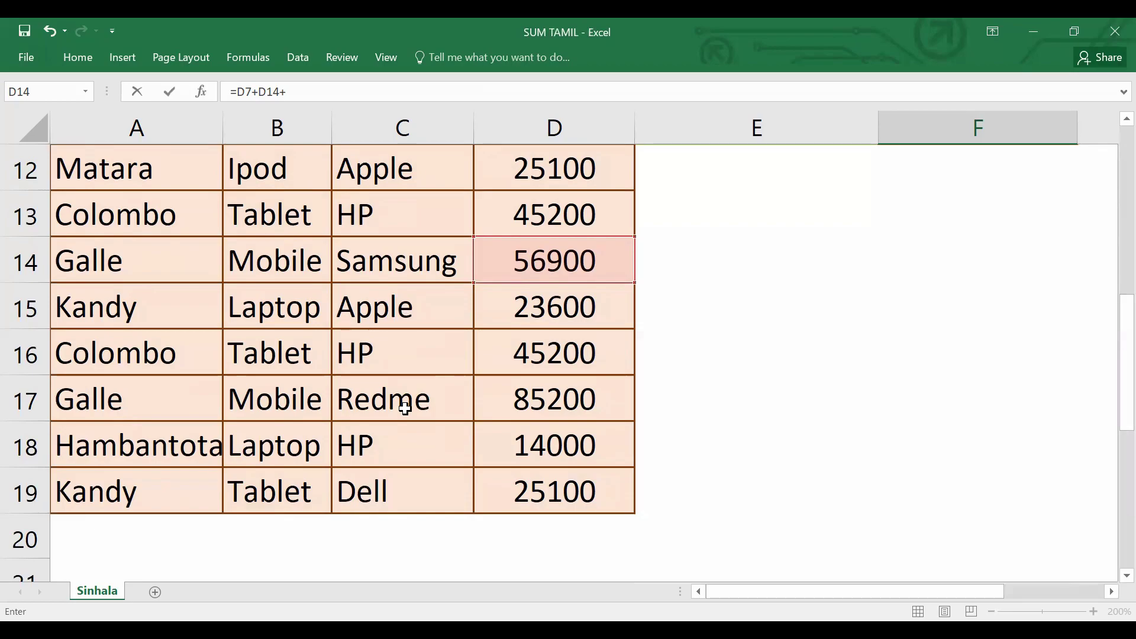
scroll(820, 307, up, 2)
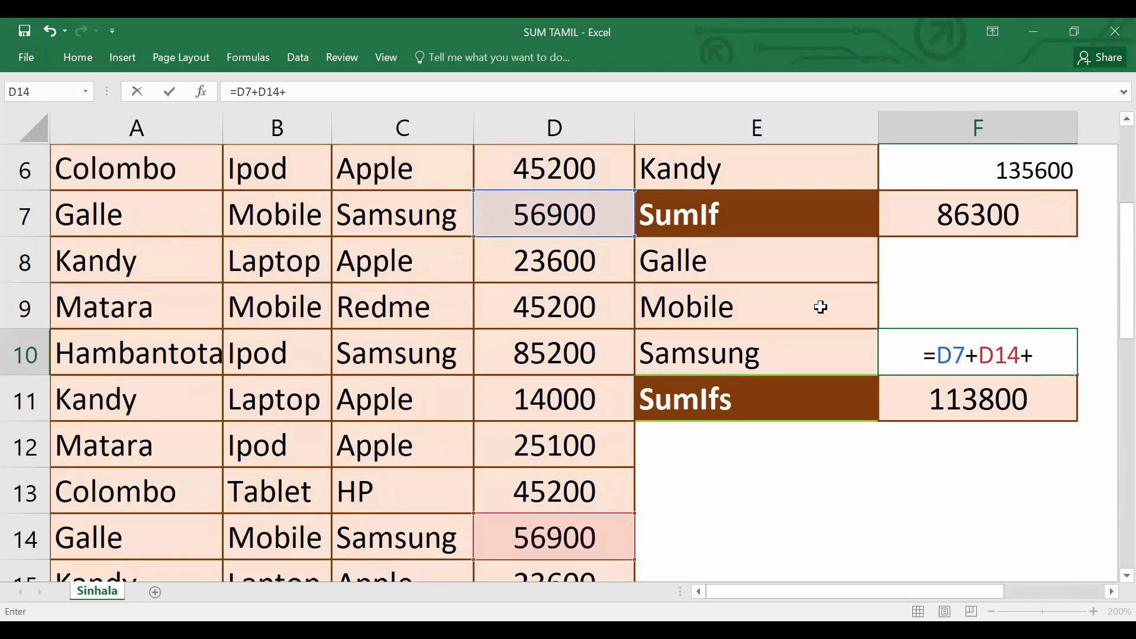
key(BackSpace)
key(Return)
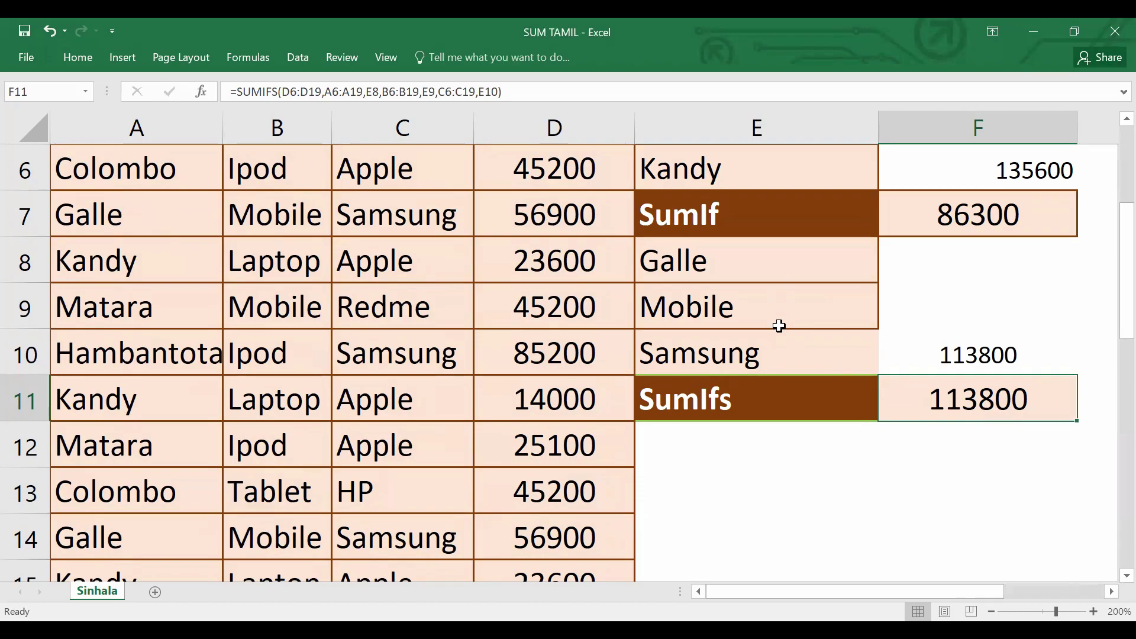
Step: Change the location criterion in E8 to Colombo
scroll(777, 330, up, 1)
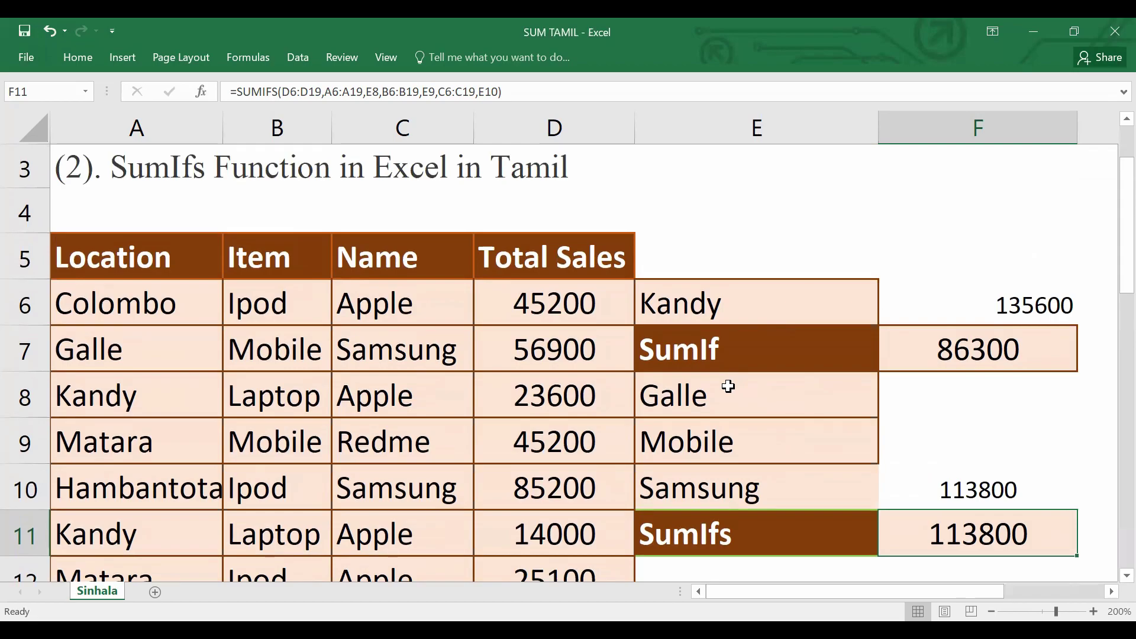
scroll(729, 385, down, 1)
scroll(728, 386, up, 1)
click(727, 388)
text(C)
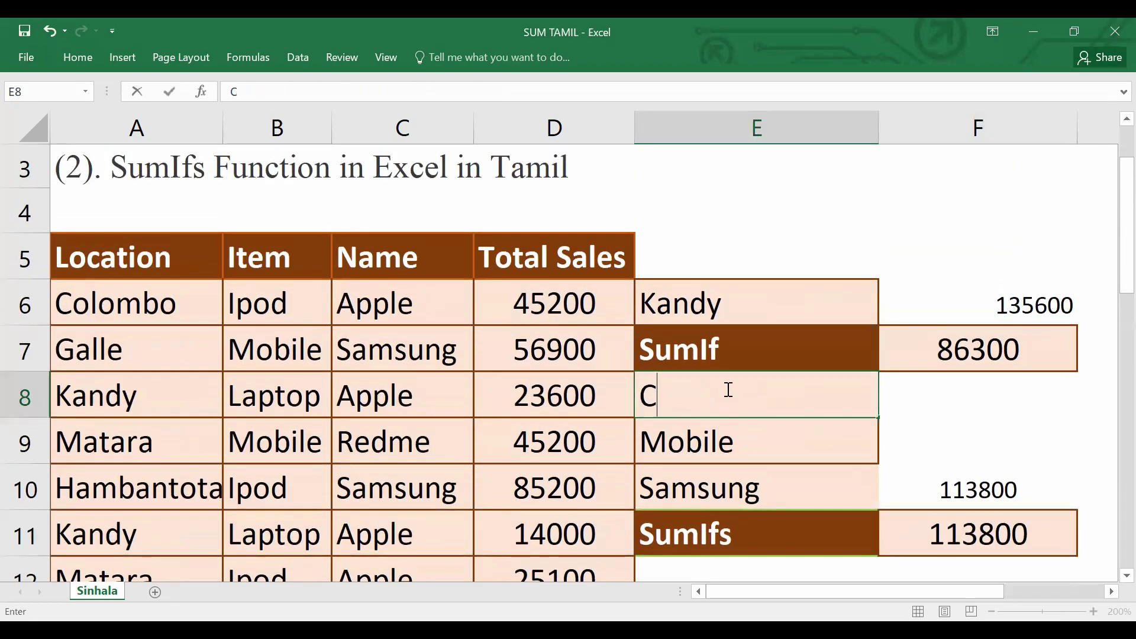
text(olomb)
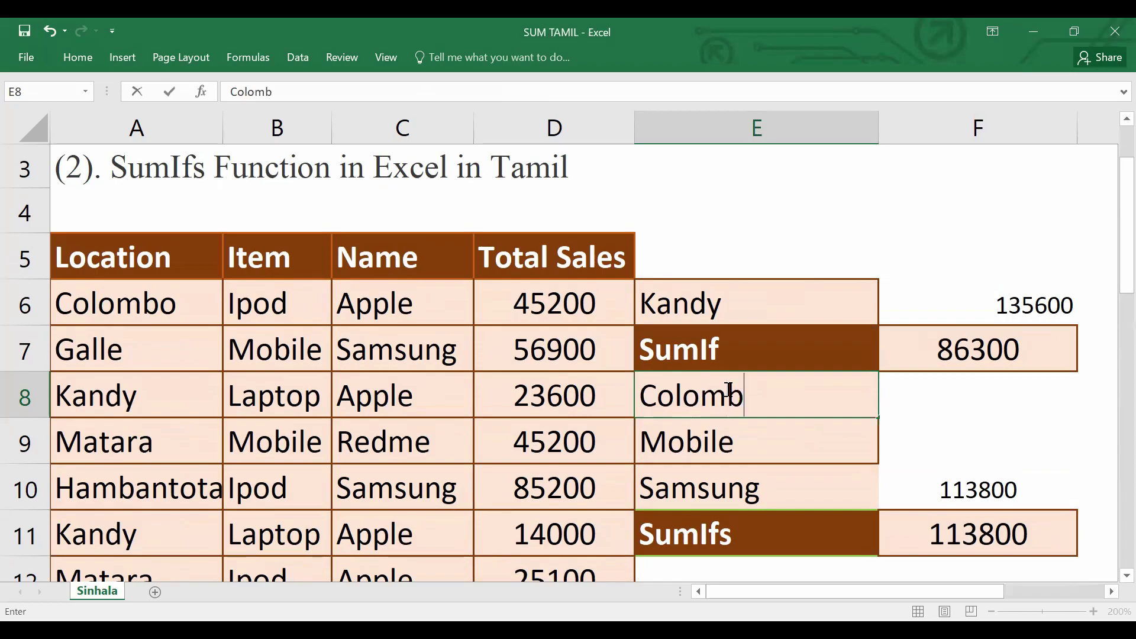
text(o)
key(Return)
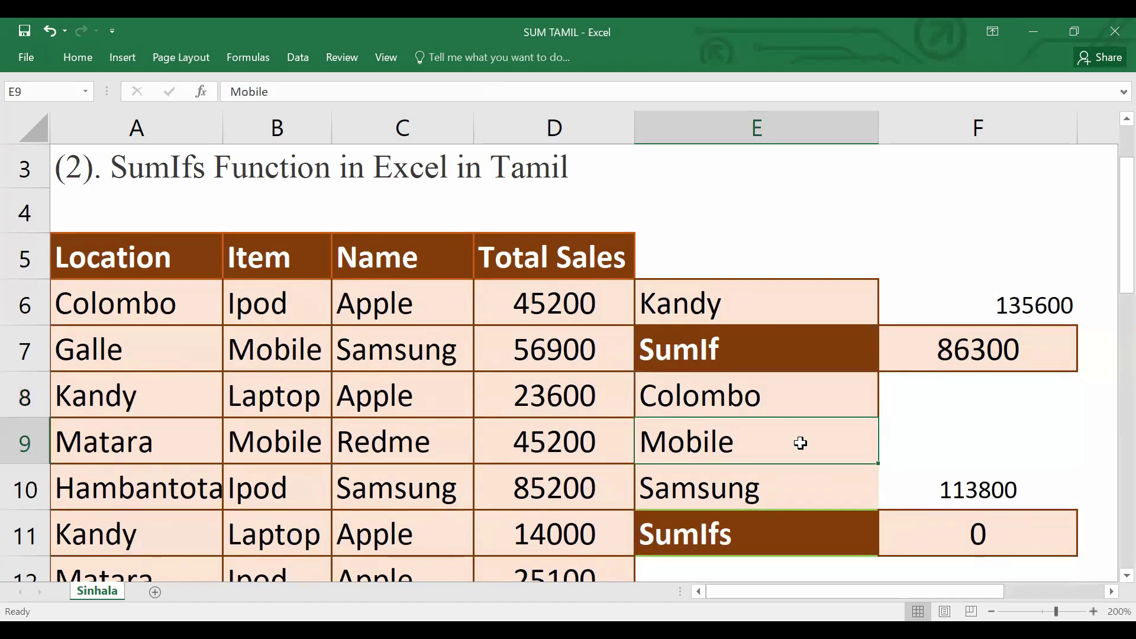
Step: Change the item criterion in E9 to Tablet and the name criterion in E10 to HP
text(Ta)
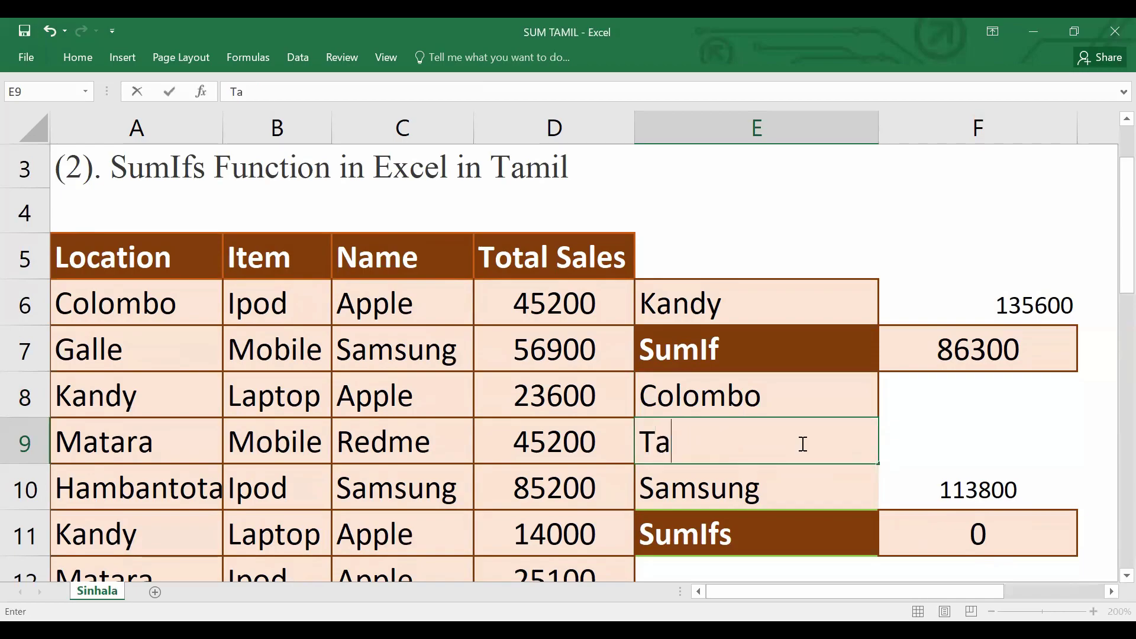
text(blet)
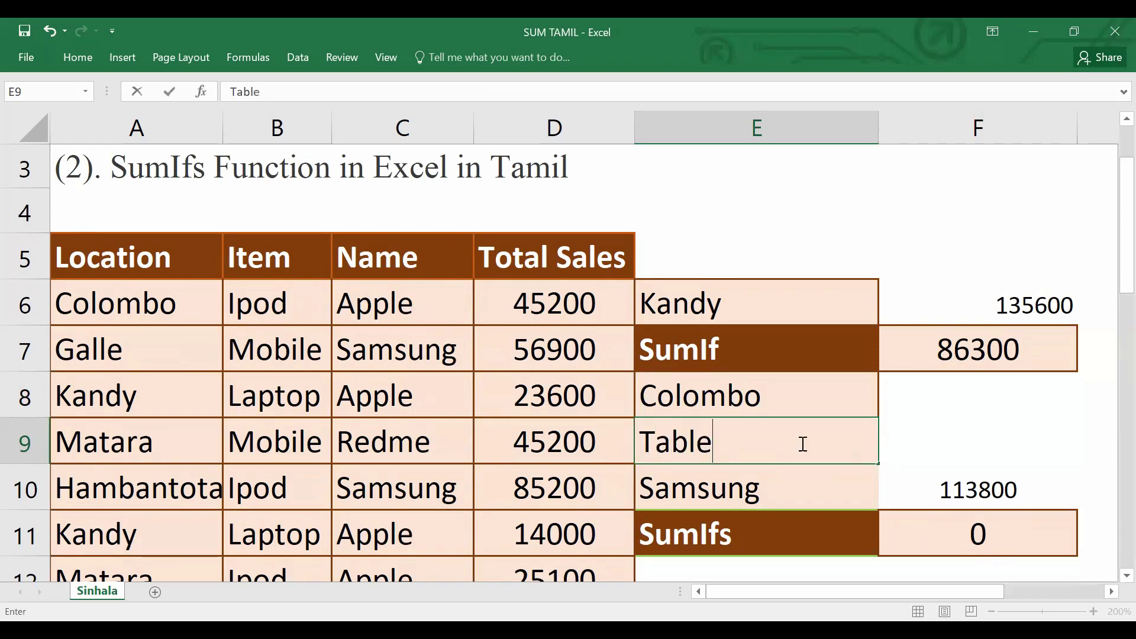
click(782, 481)
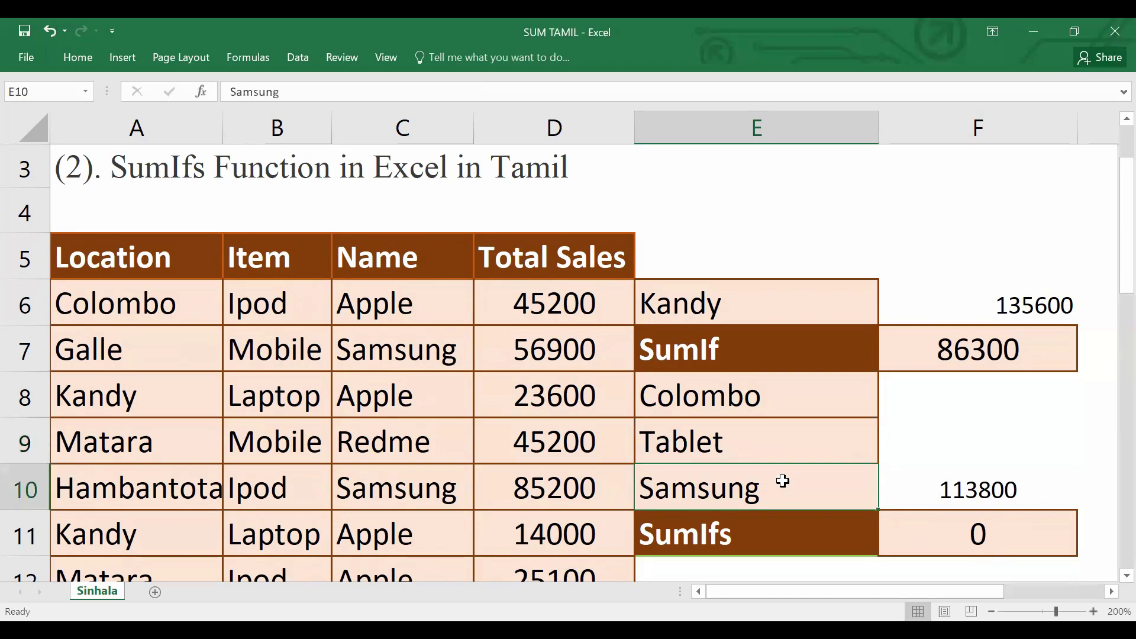
text(HP)
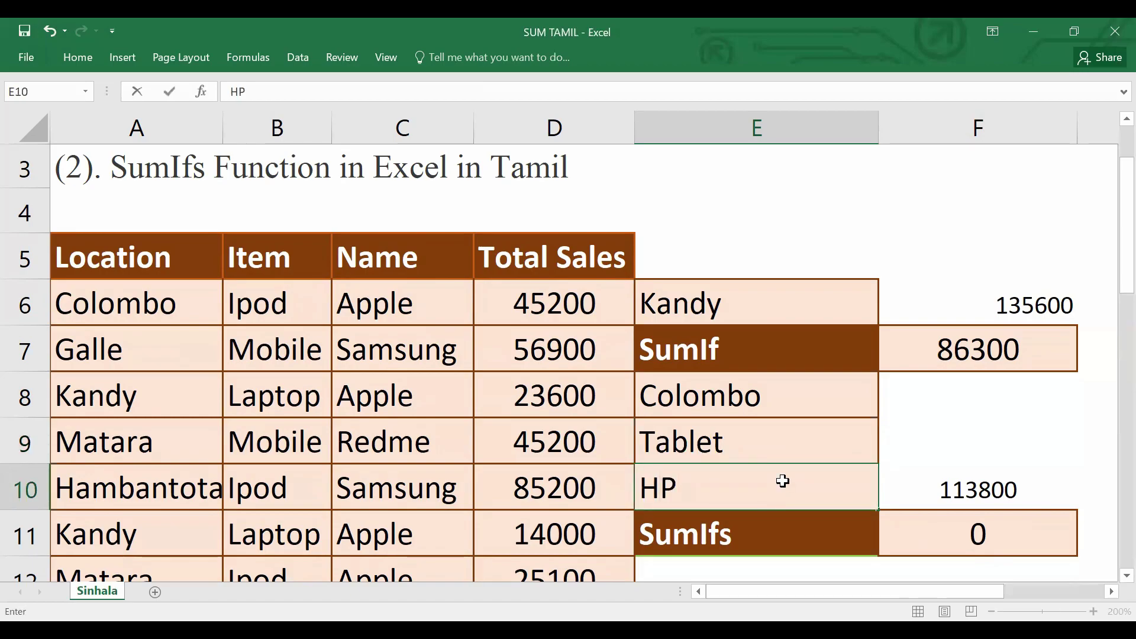
key(Return)
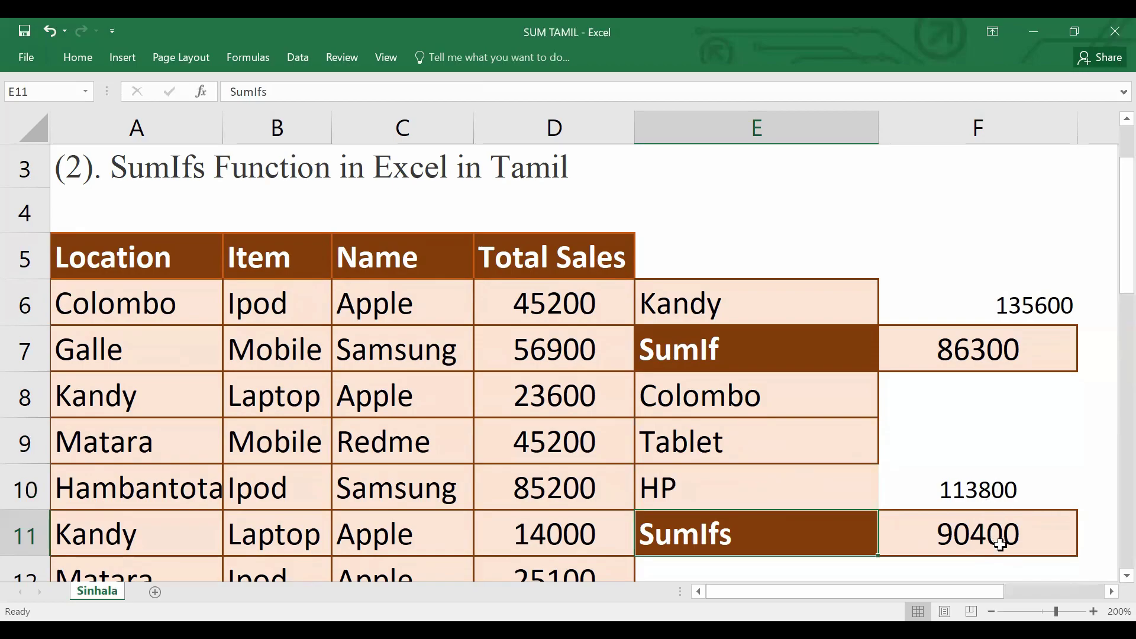
Step: Replace the cross-check formula in F10 with =D13+D16 to add the Colombo, Tablet, HP sales directly
click(995, 488)
text(=)
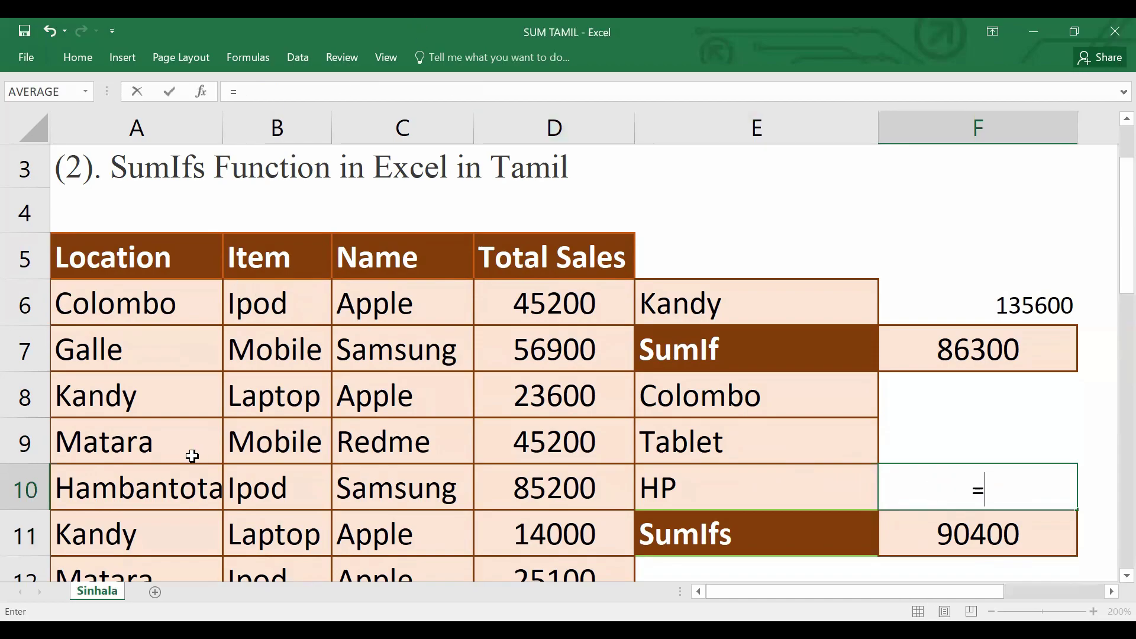
scroll(371, 354, down, 1)
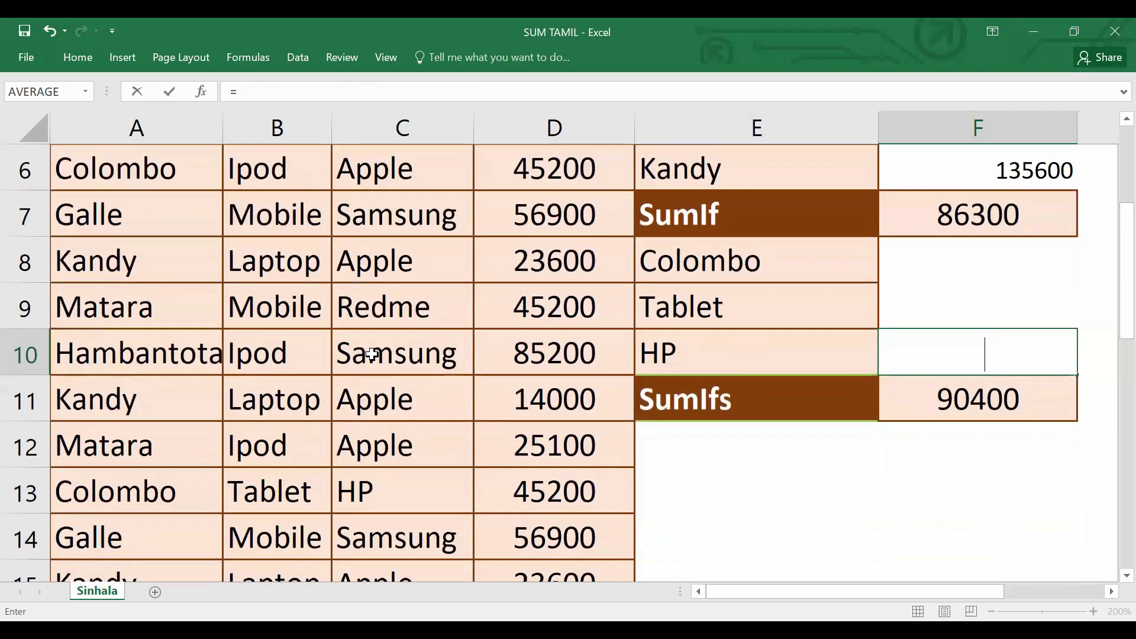
click(571, 503)
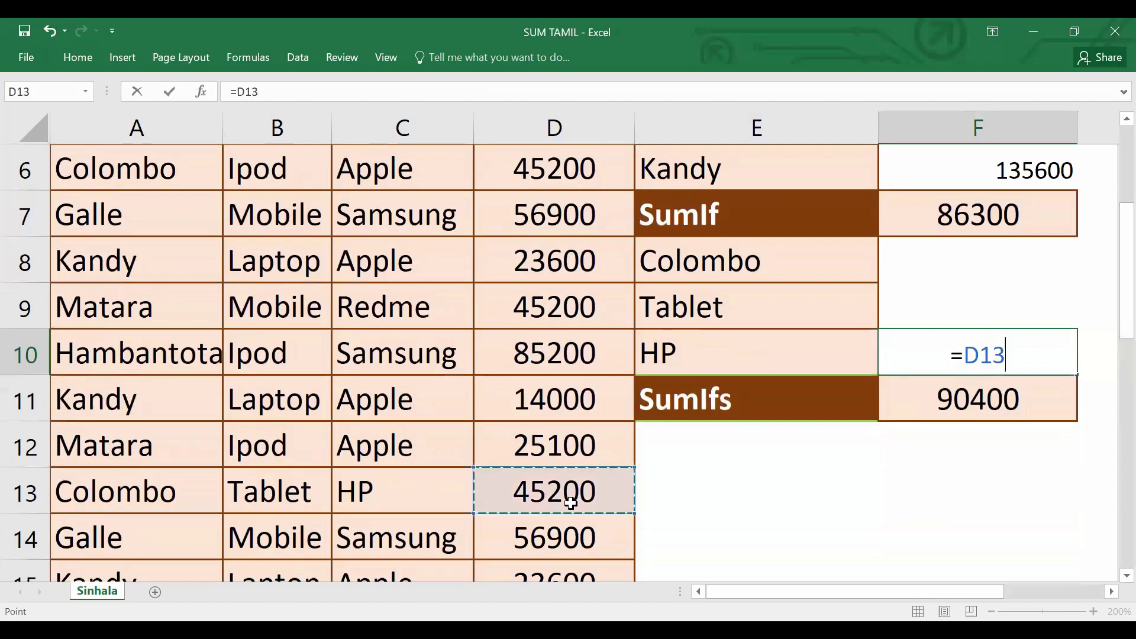
text(+)
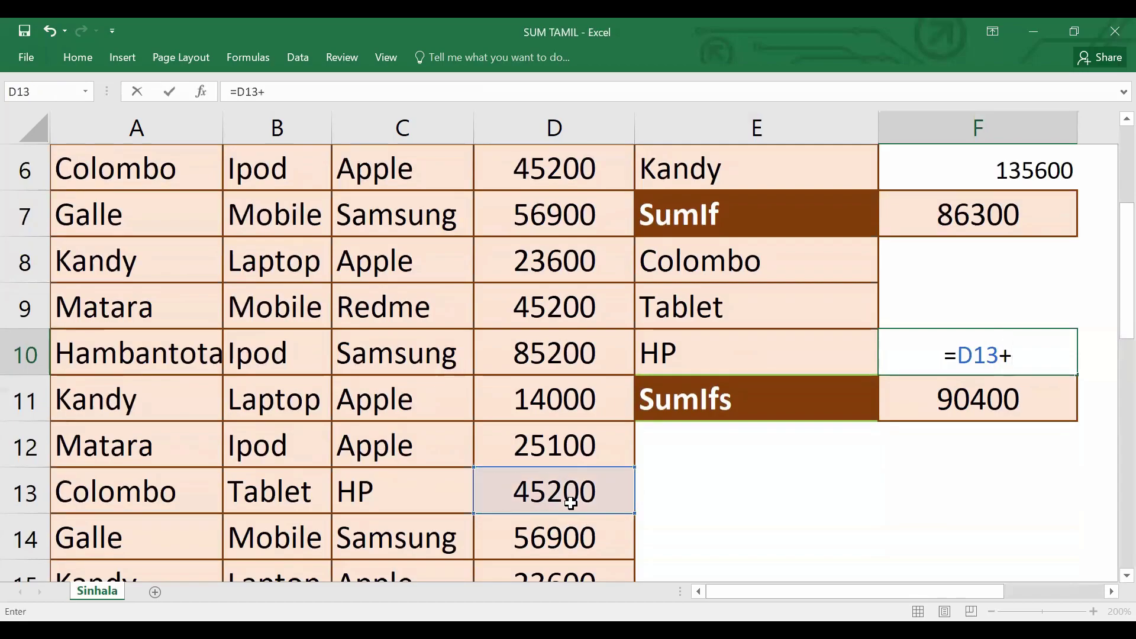
scroll(369, 470, down, 1)
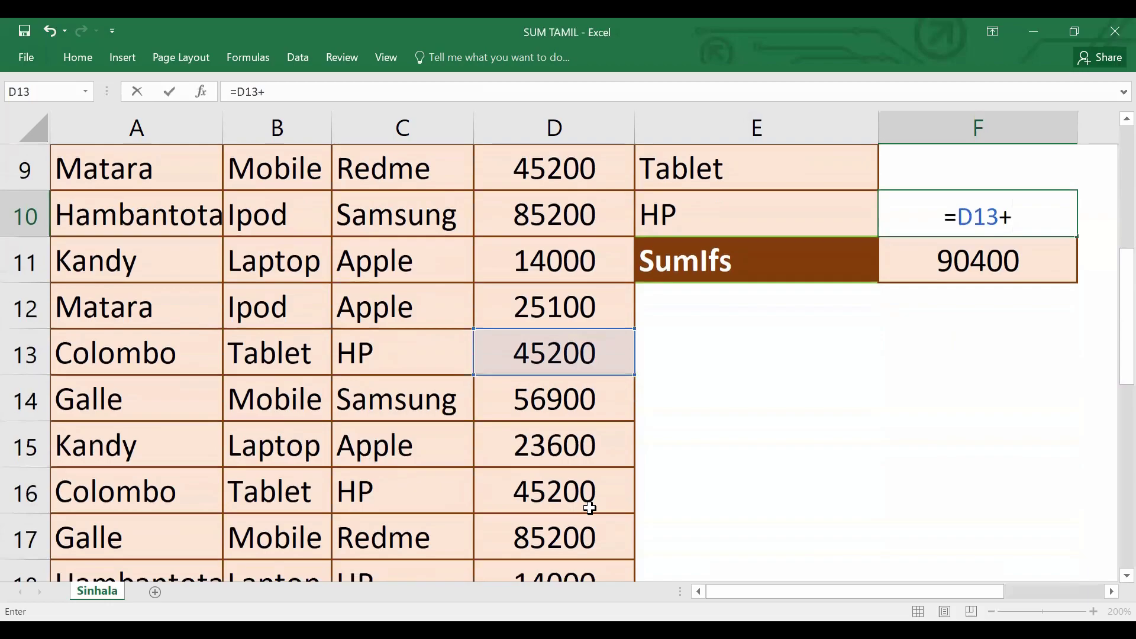
click(589, 508)
text(+)
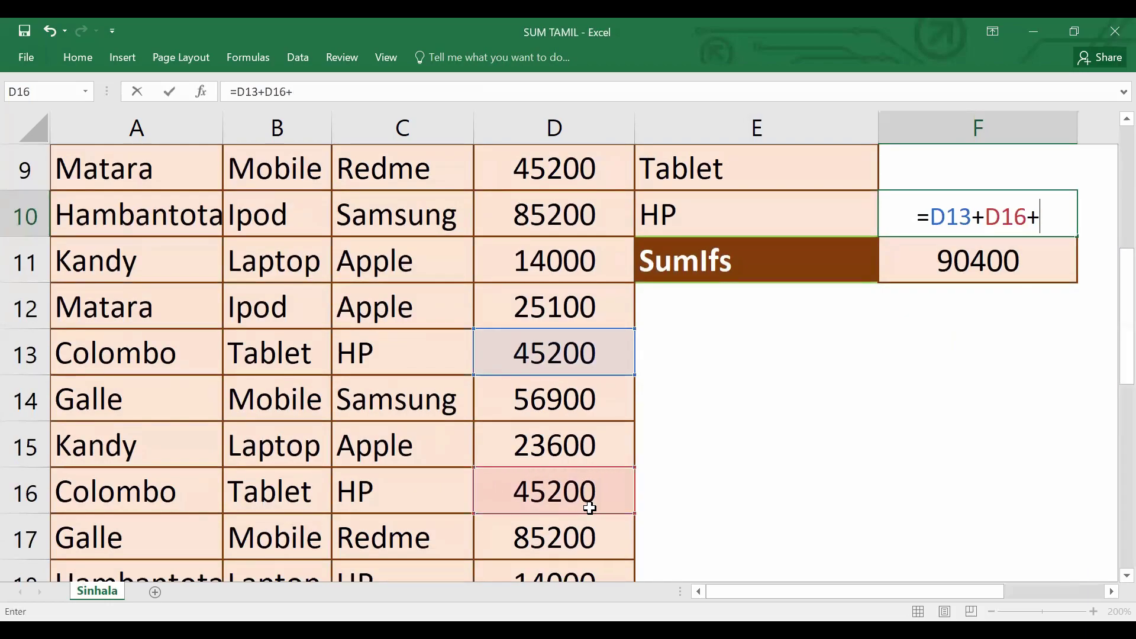
scroll(590, 507, down, 2)
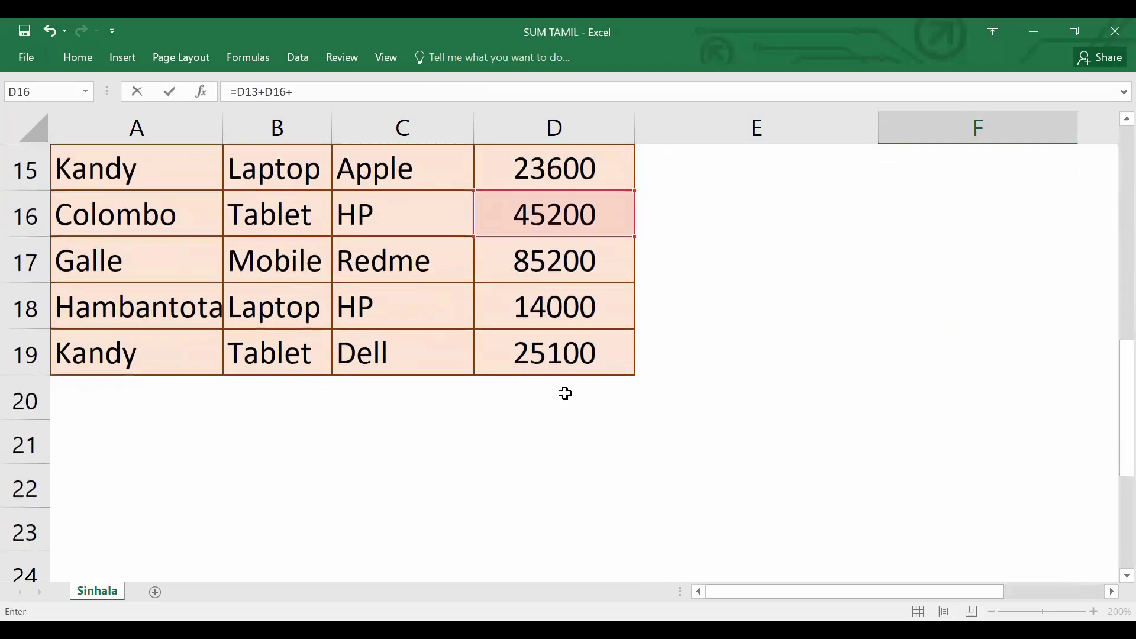
scroll(565, 392, up, 4)
key(BackSpace)
key(Return)
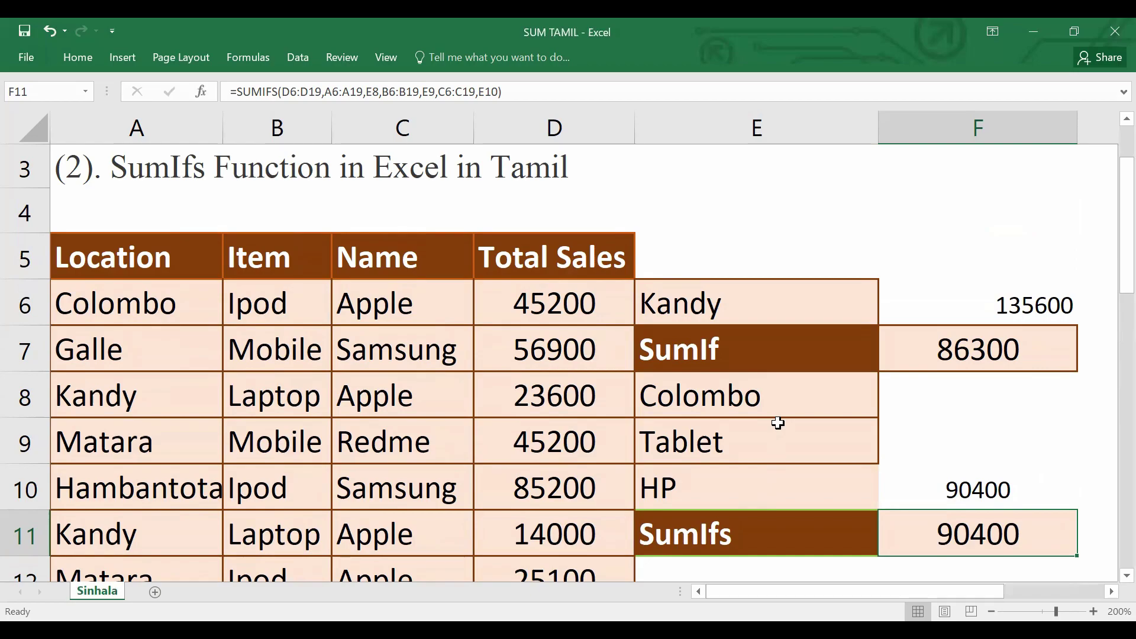
scroll(493, 302, up, 1)
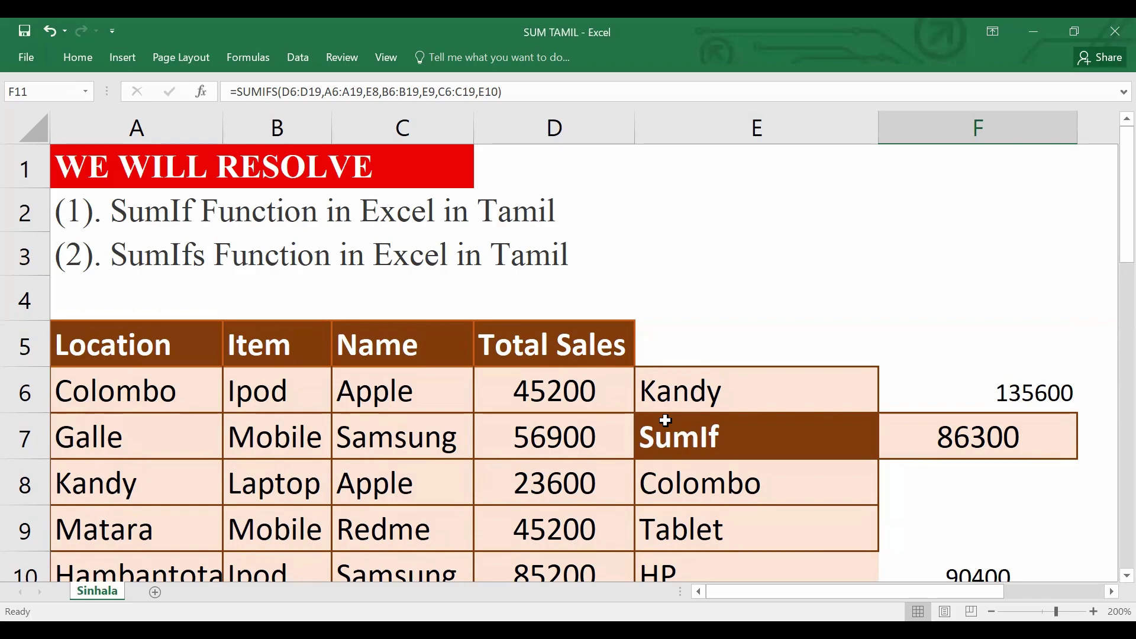
scroll(668, 421, down, 1)
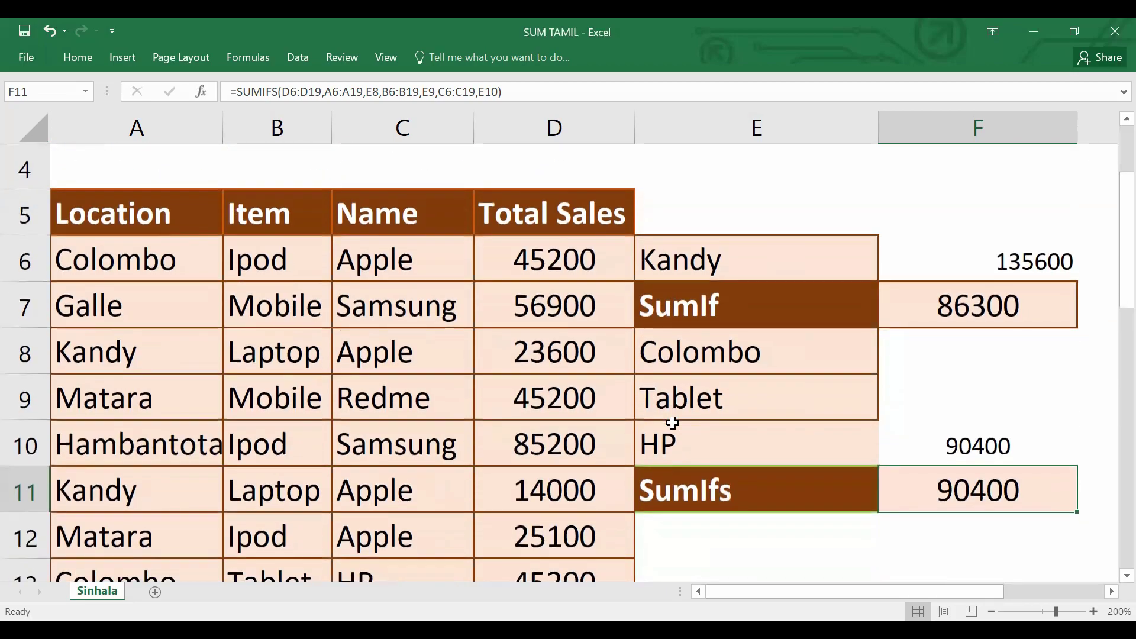
scroll(673, 422, up, 1)
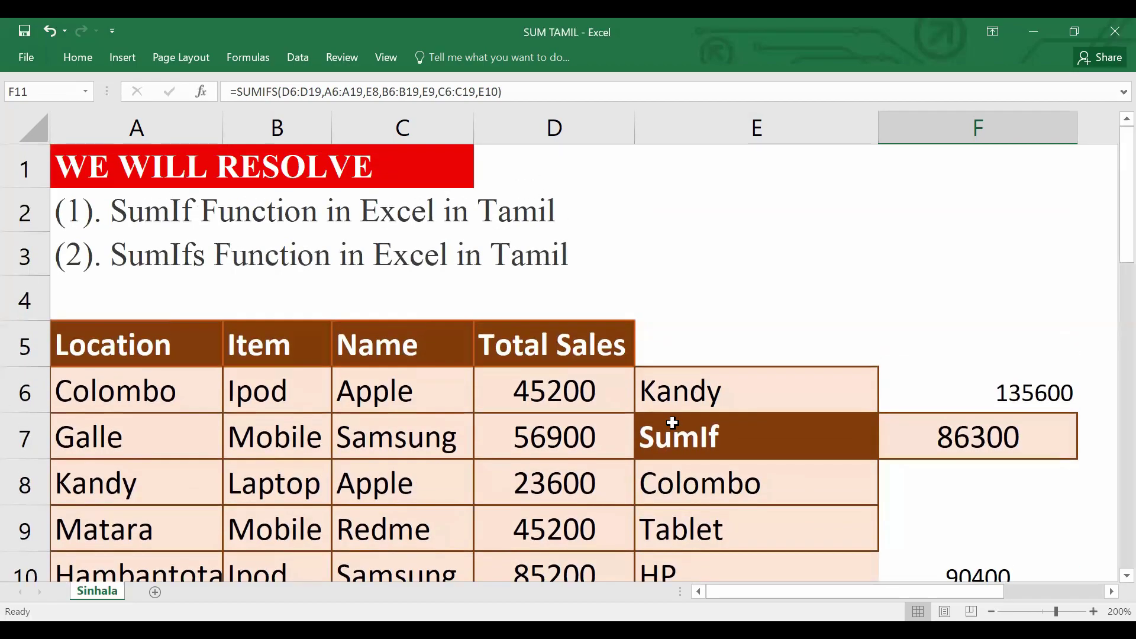